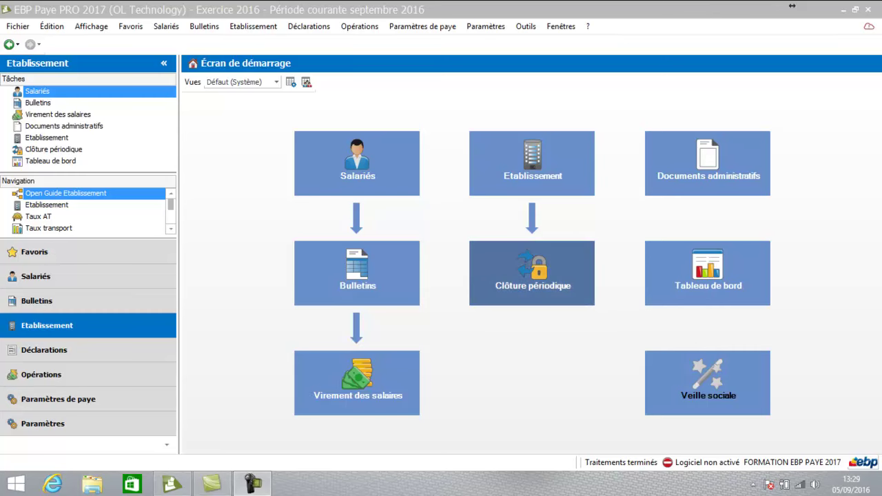
Open the company's Etablissement record, maximize its window and show its Informations de paye.
click(792, 6)
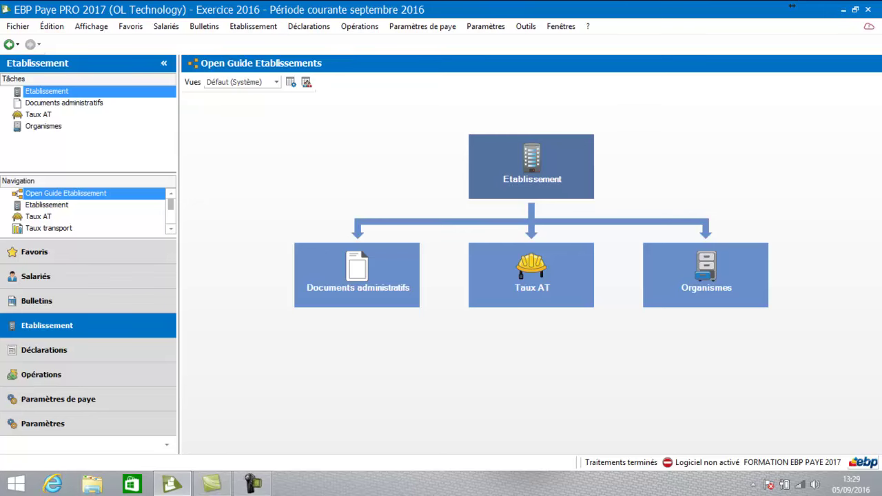
click(531, 166)
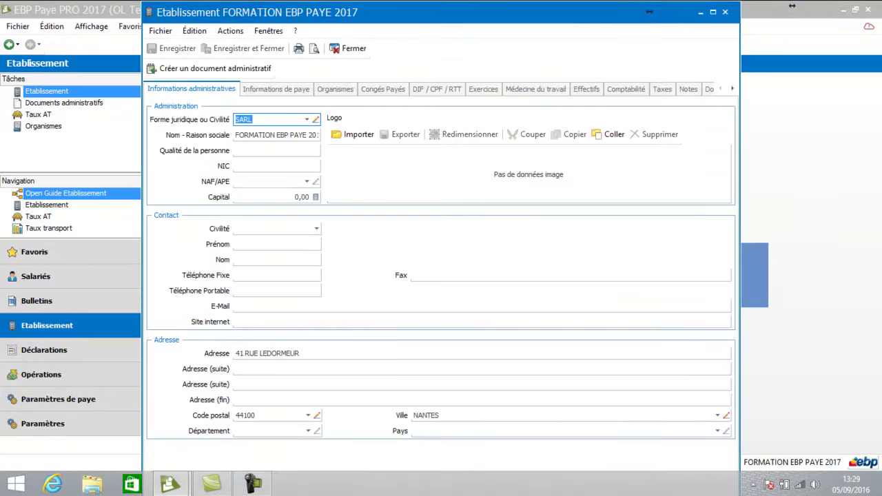
click(712, 12)
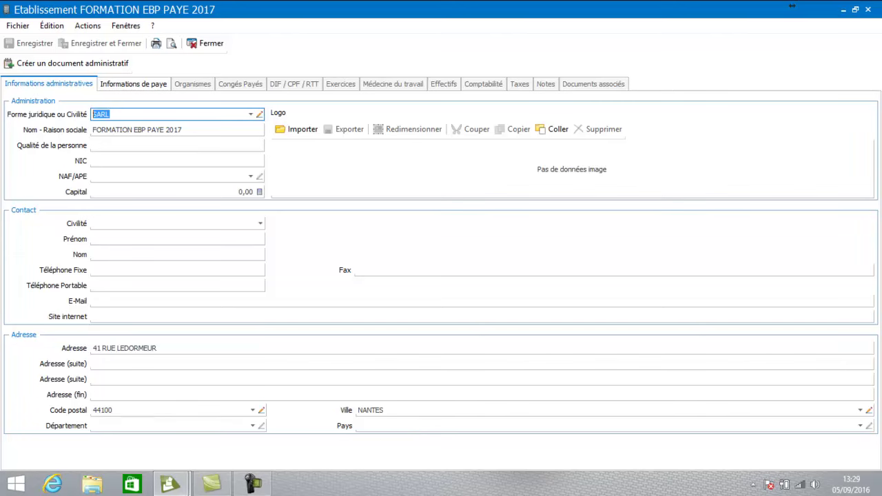
click(132, 83)
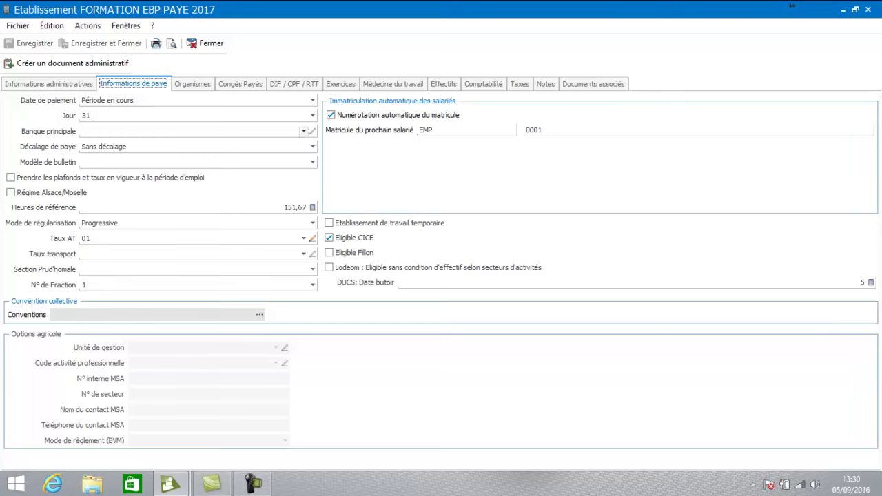
Add a new main bank for the establishment with code BP and name bANQUE POPULAIRE.
click(303, 131)
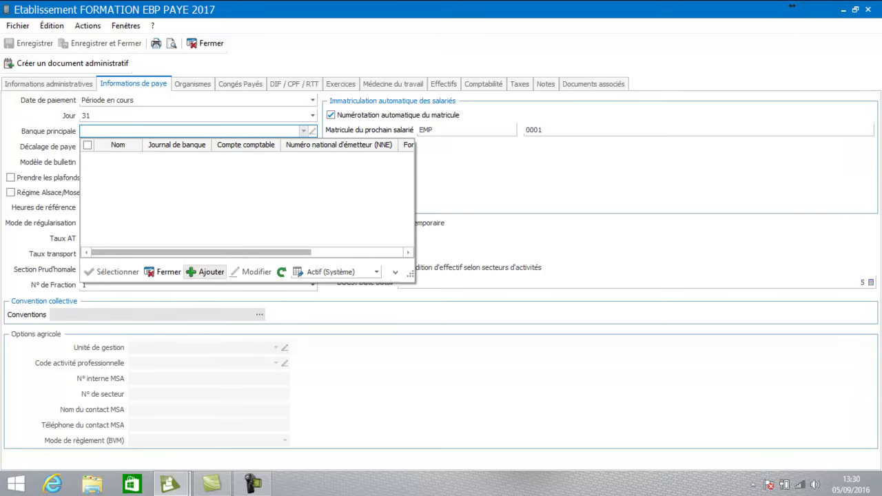
click(204, 271)
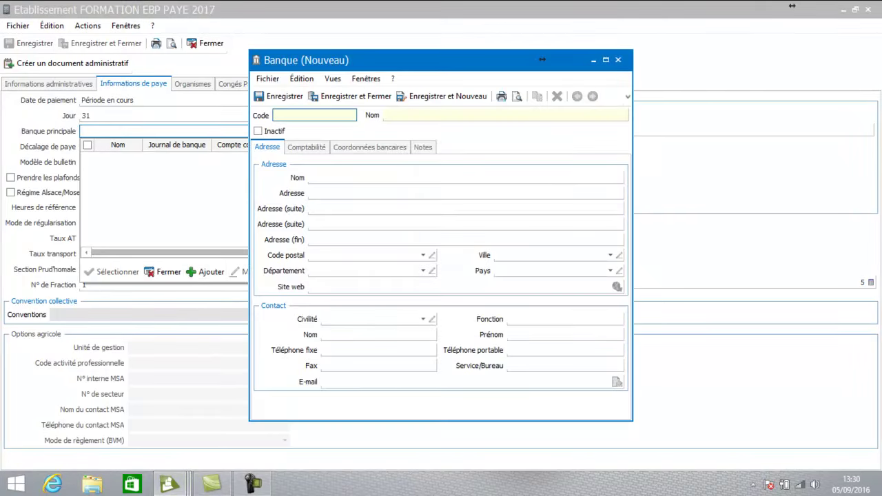
text(BP)
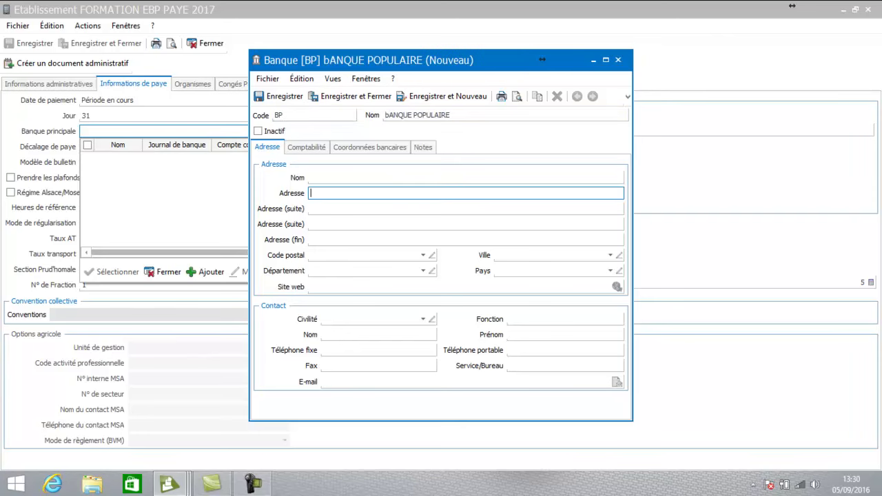
Review the new bank's accounting settings, available bank accounts and Coordonnées bancaires, and save it as the establishment's Banque principale.
click(306, 147)
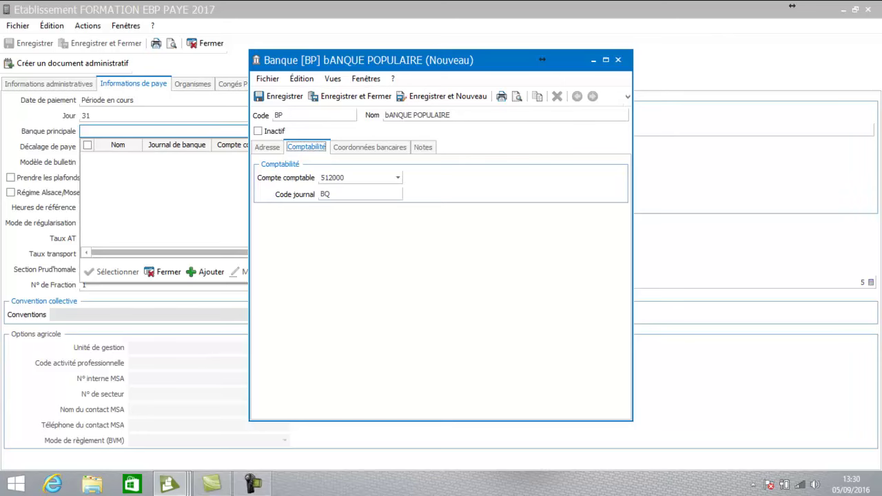
key(Tab)
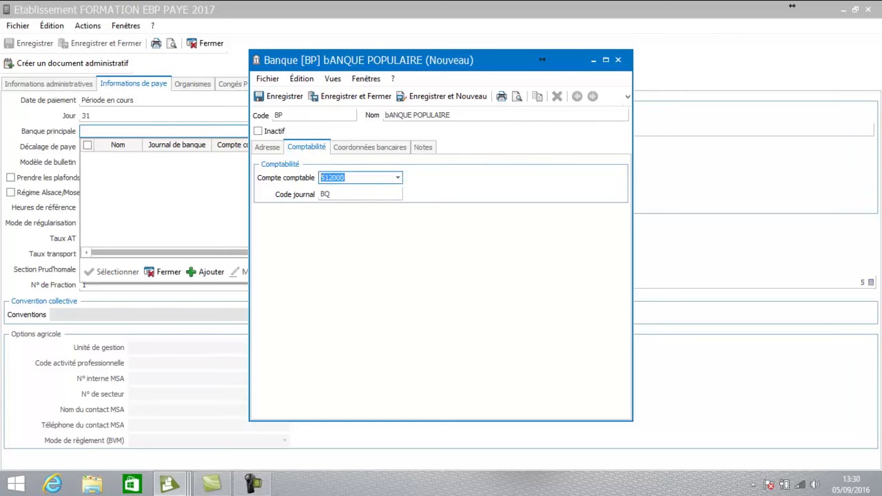
key(F4)
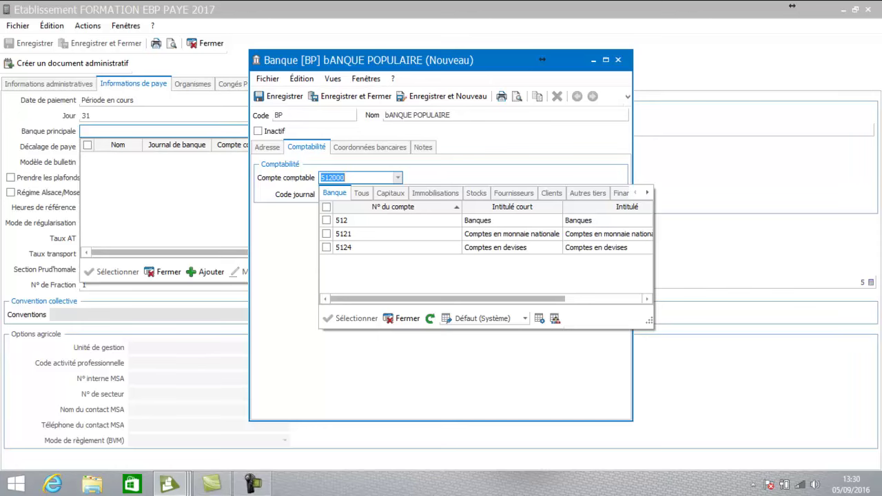
key(Down)
key(Down)
key(Down)
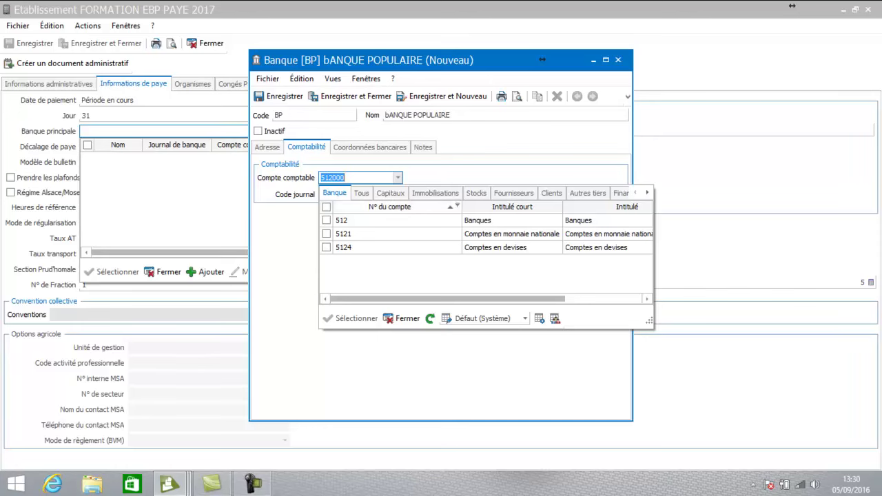
key(Escape)
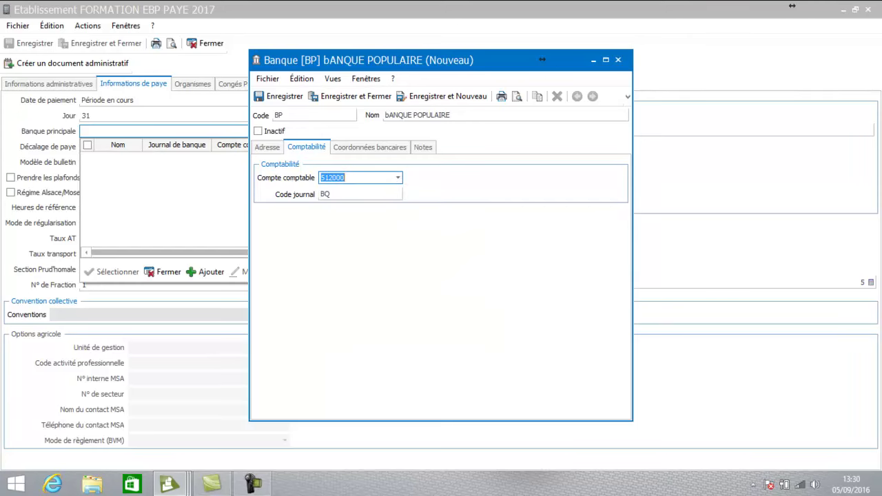
key(Tab)
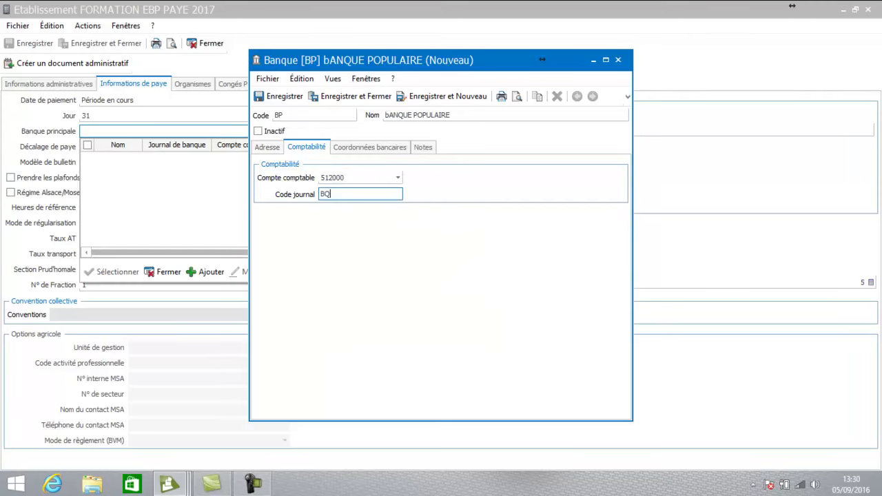
key(Tab)
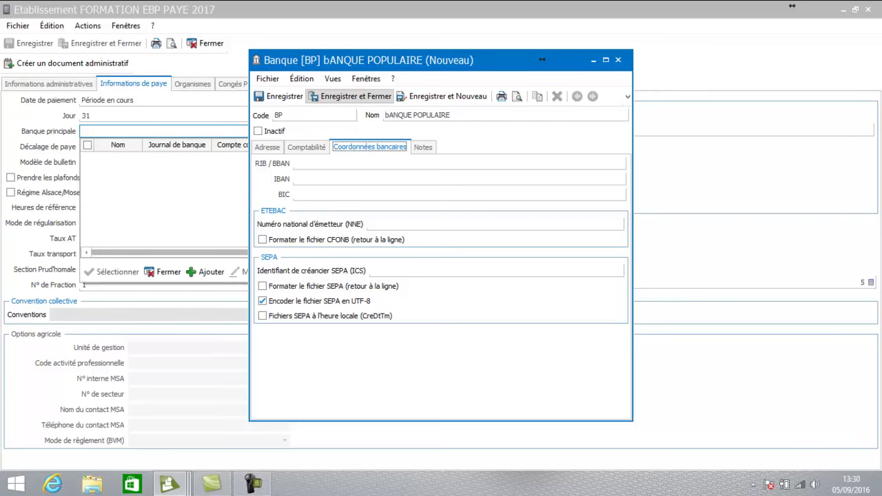
click(349, 96)
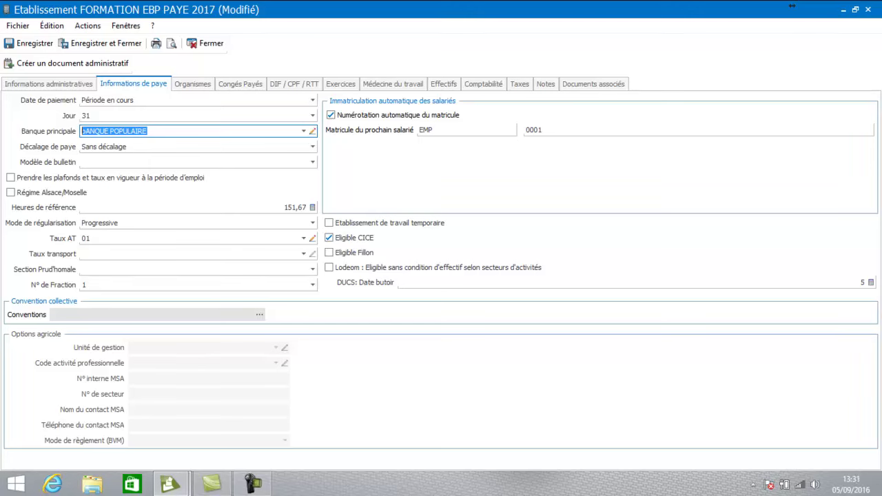
Set the Modèle de bulletin to "Bulletin de paye DIF - Standard avec calendrier".
click(312, 162)
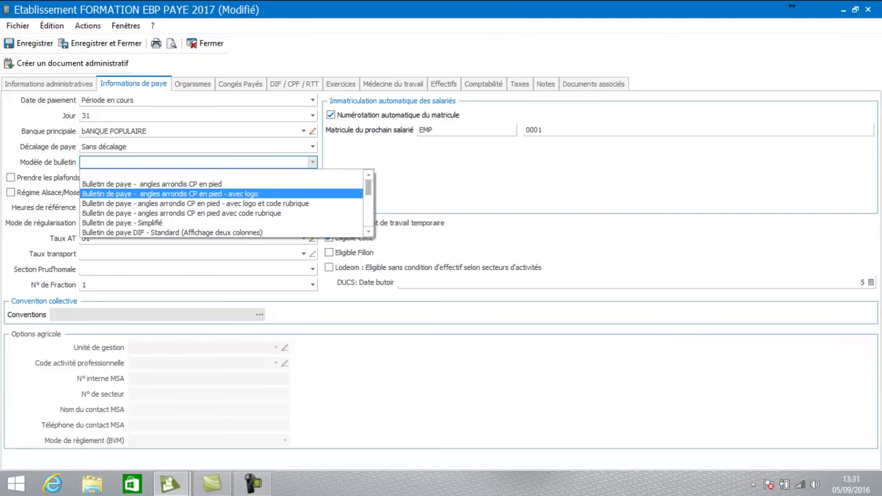
click(369, 231)
click(368, 231)
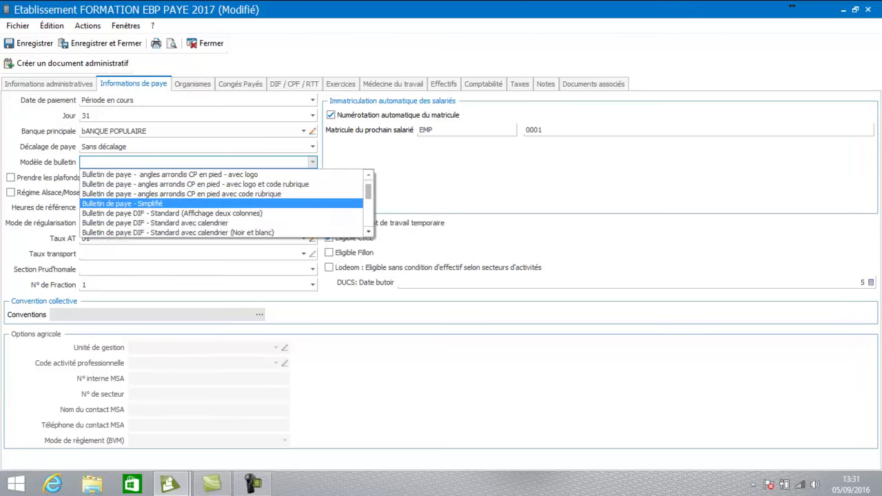
key(Down)
key(Down)
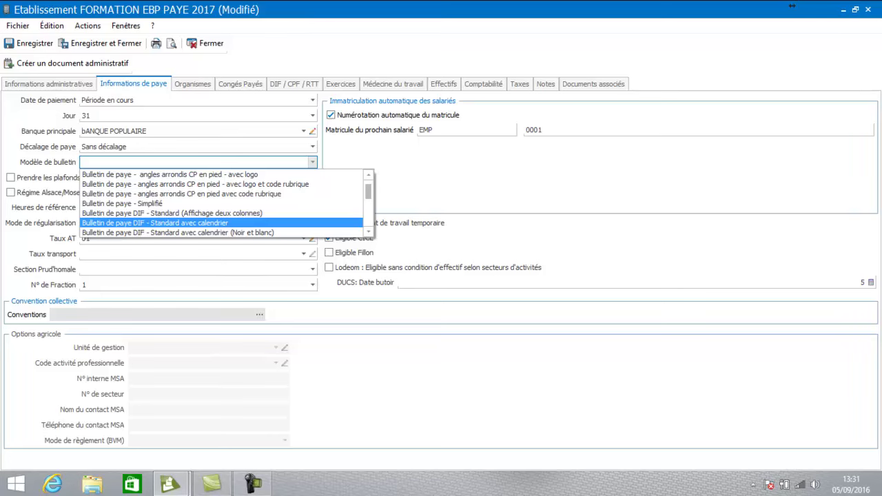
key(Up)
scroll(792, 6, down, 2)
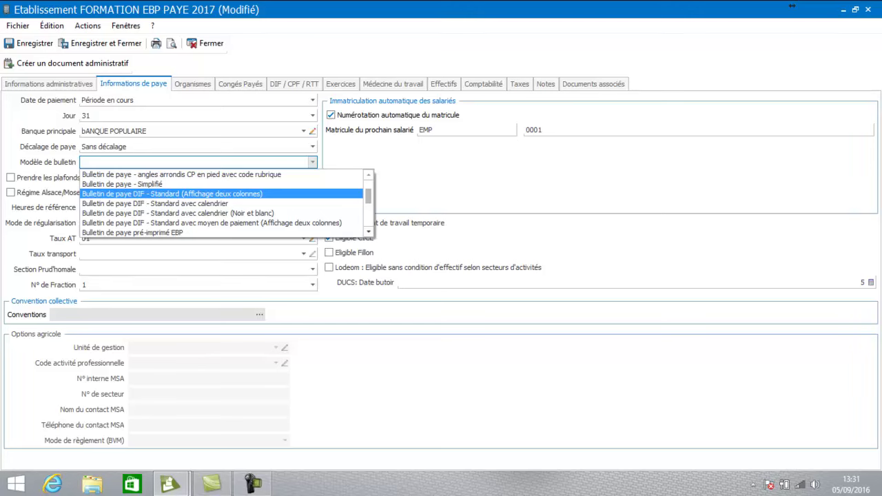
key(Down)
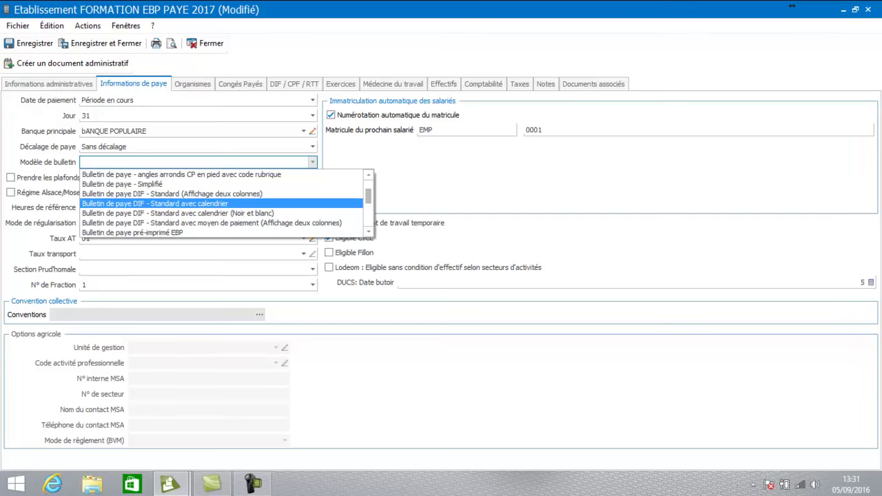
key(Return)
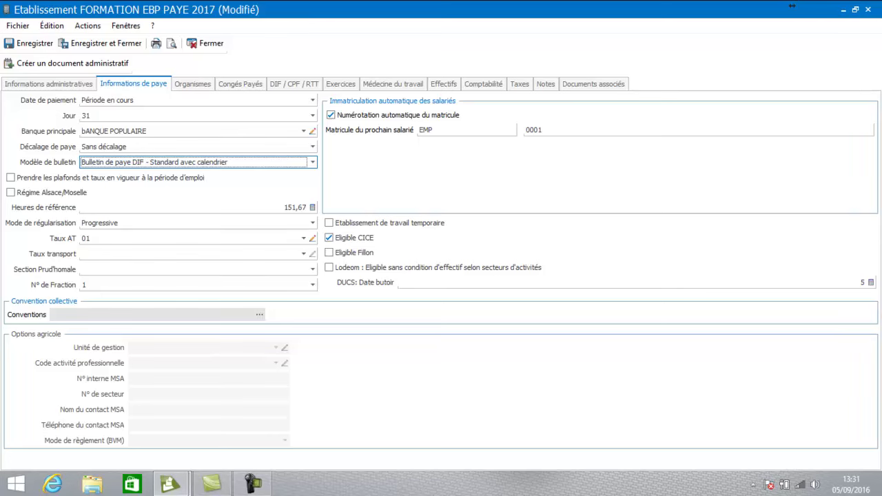
key(Tab)
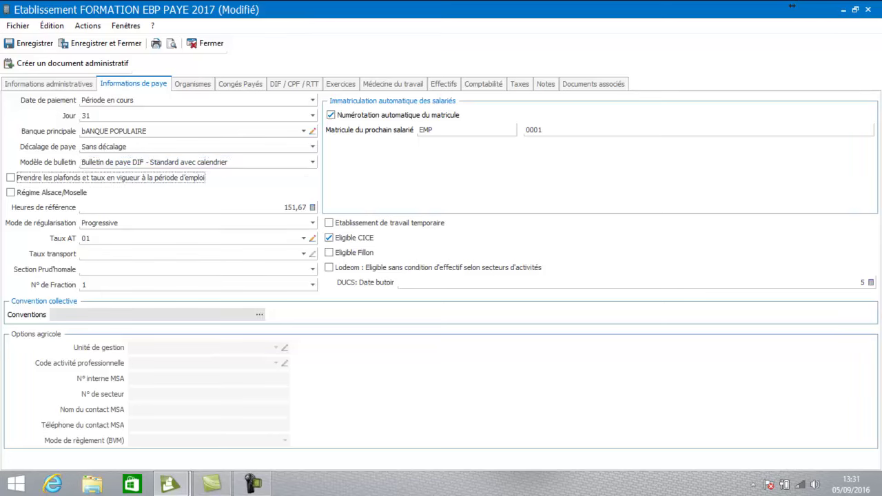
Set the rate of Taux AT 01 for the period 01/01/2016 to 2 and save the record.
click(86, 238)
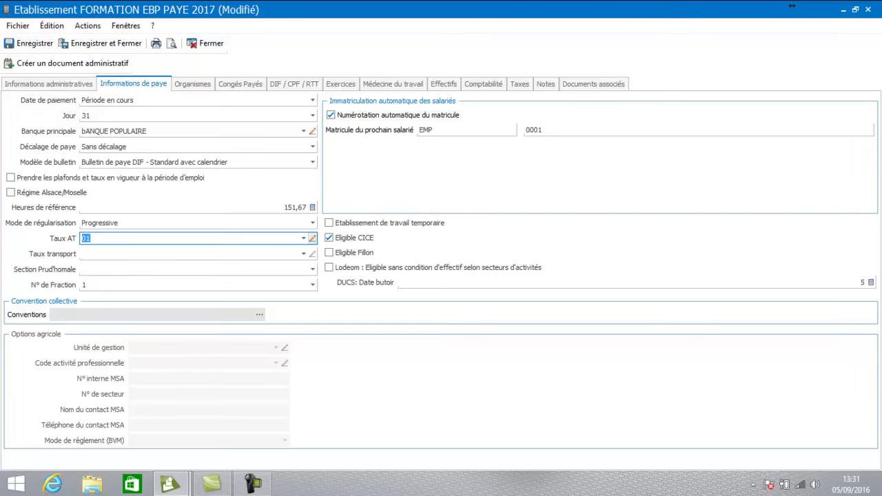
click(312, 238)
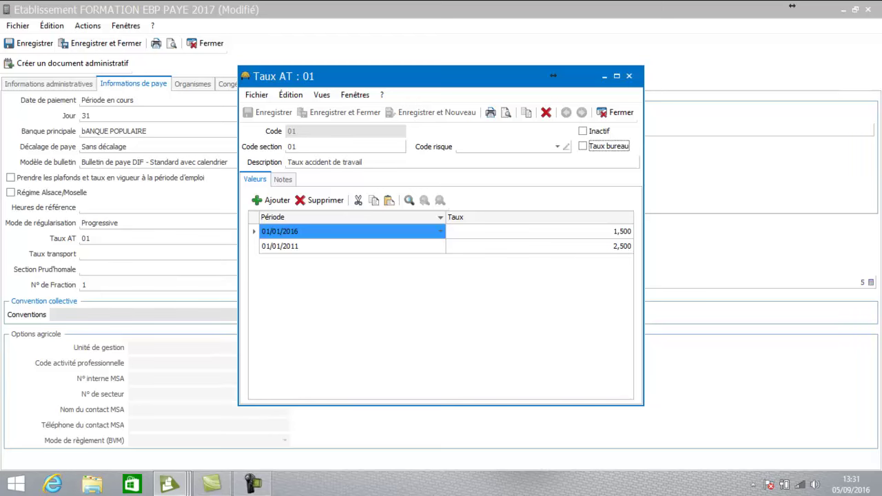
click(292, 146)
key(Tab)
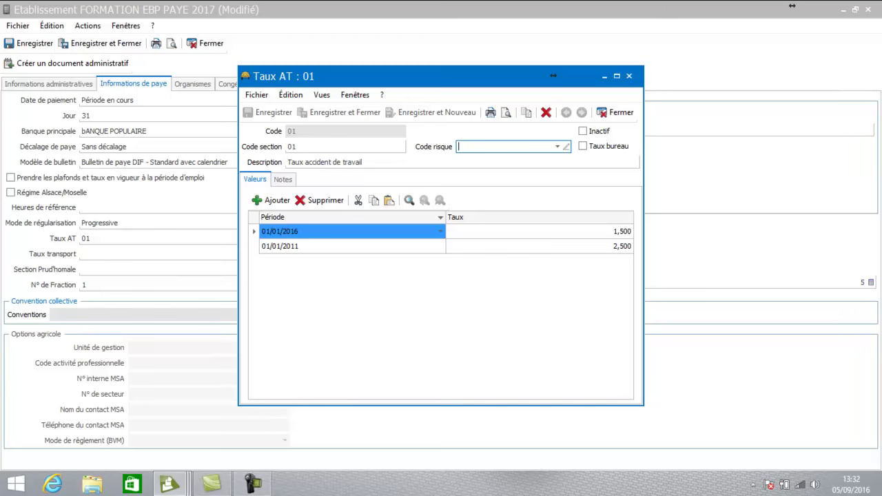
click(539, 231)
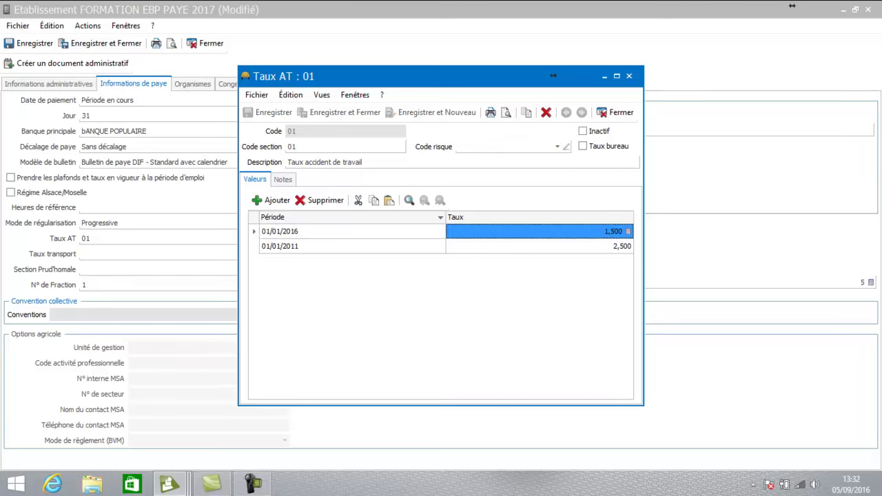
click(539, 231)
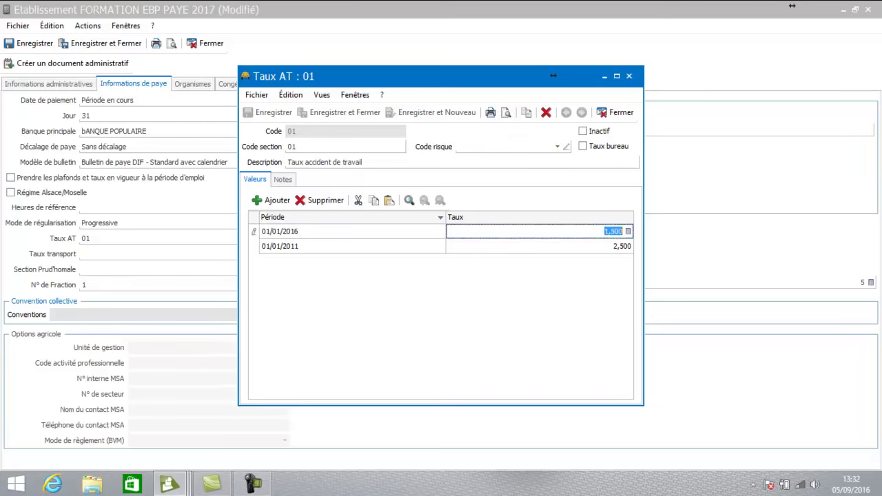
text(2)
key(Return)
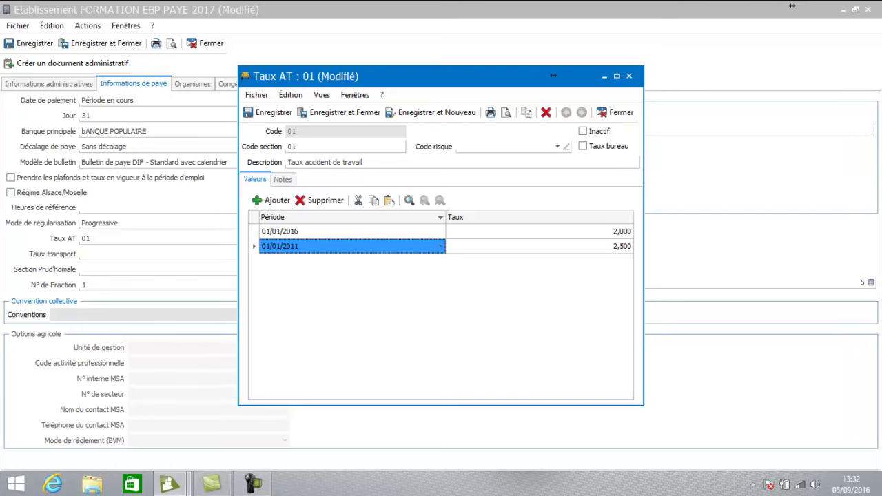
click(339, 112)
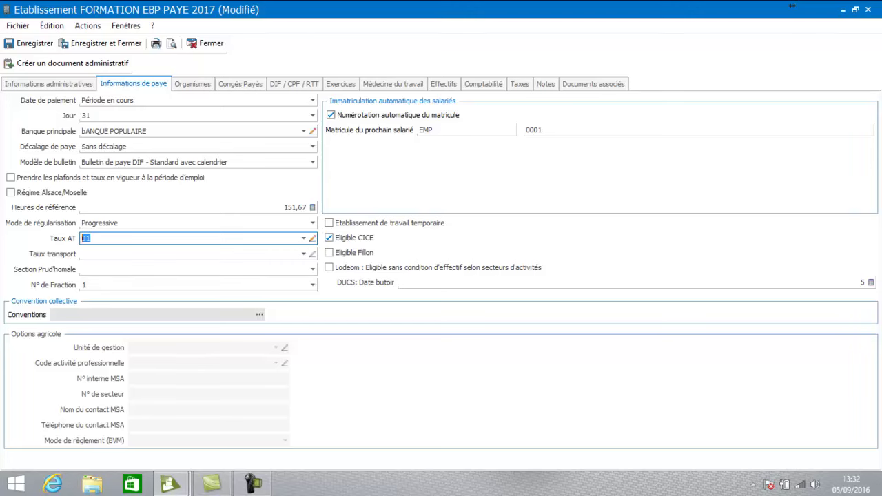
Create Taux AT 02 with rate 1,2 for the period 01/09/2016, save it, and select Taux AT 01 for the establishment.
key(F4)
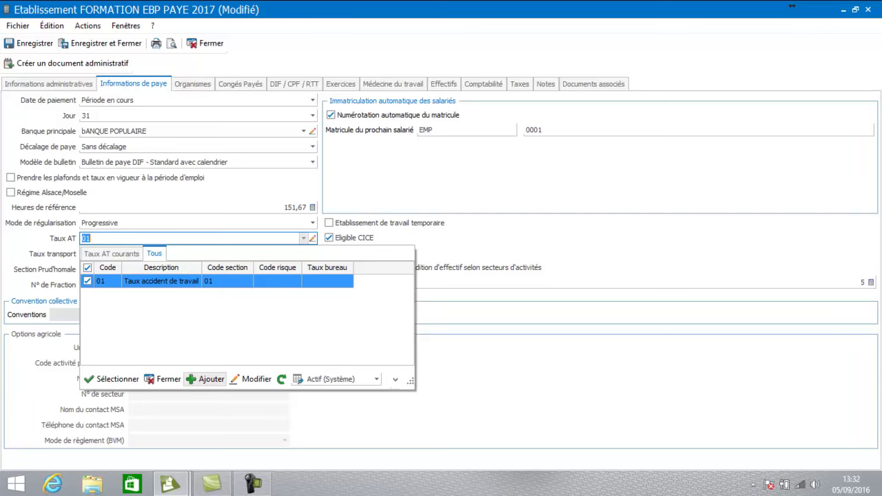
click(204, 379)
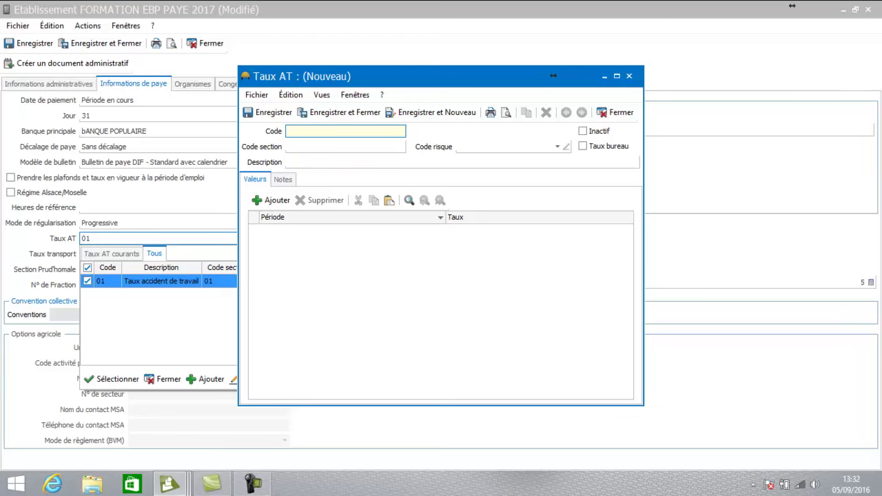
text(02)
key(Tab)
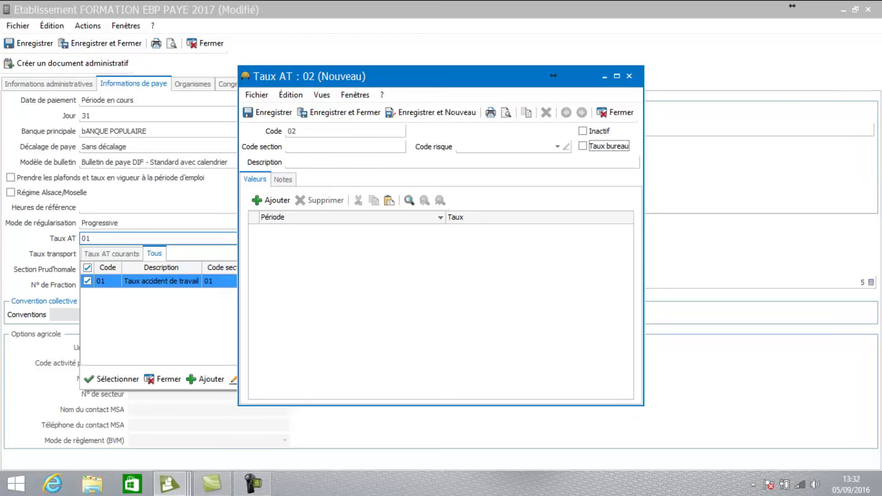
click(271, 200)
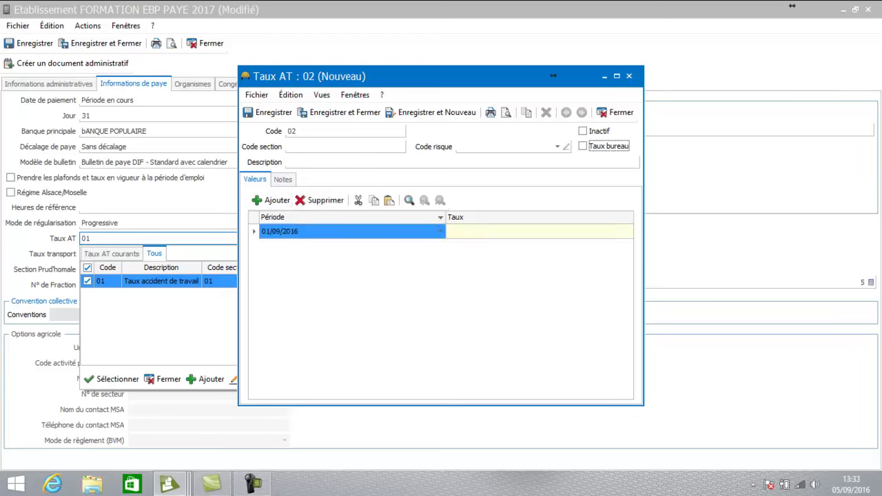
key(Tab)
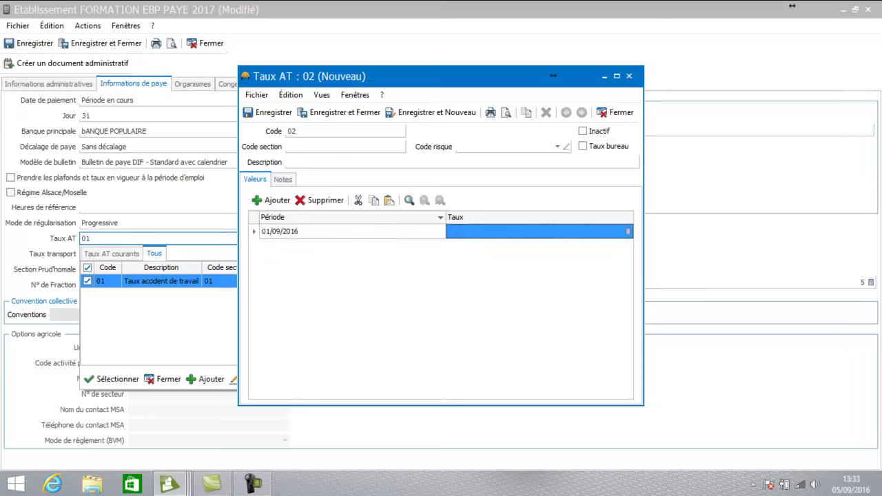
text(1,2)
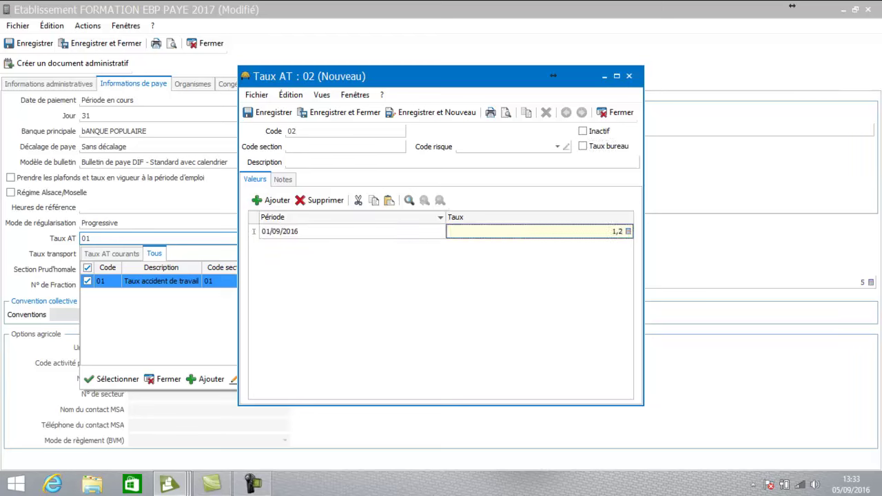
key(Return)
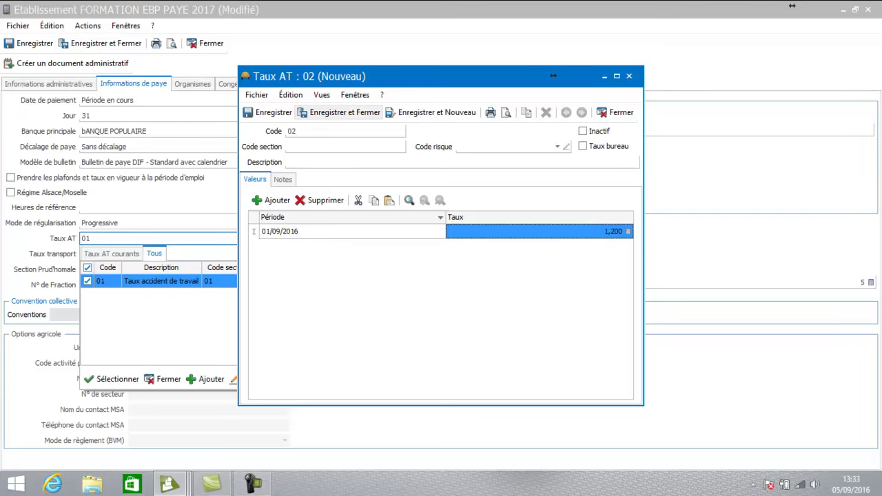
click(338, 112)
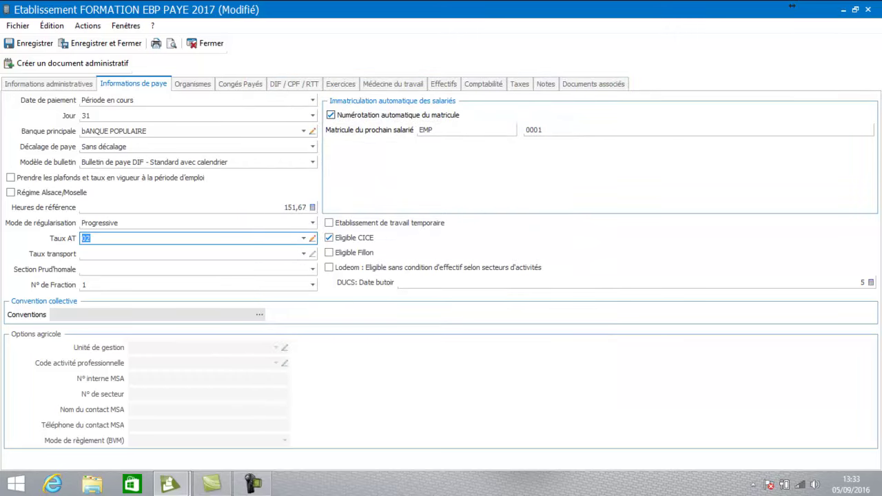
click(303, 237)
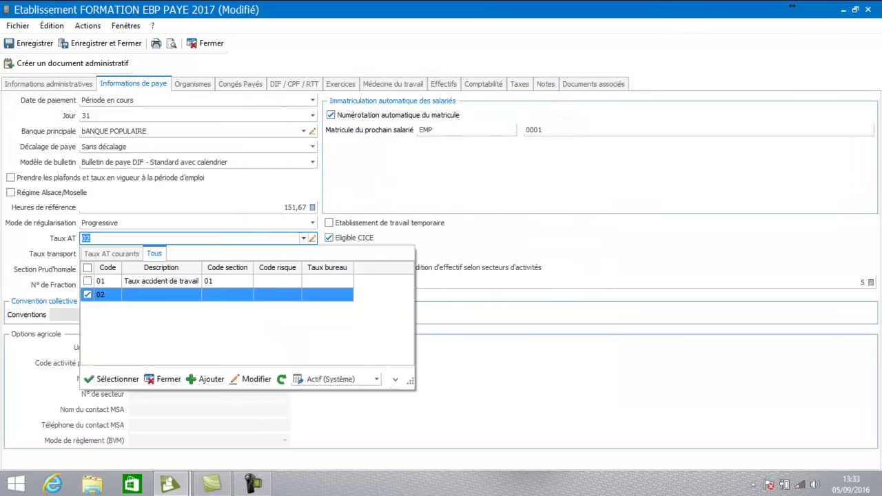
click(160, 281)
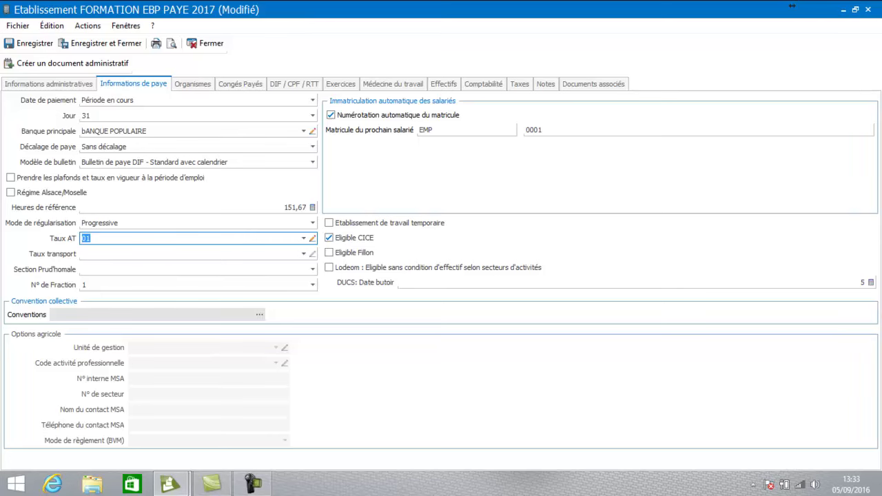
Examine the list of Taux transport and the blank form for a new transport rate, and close both without creating one.
click(303, 253)
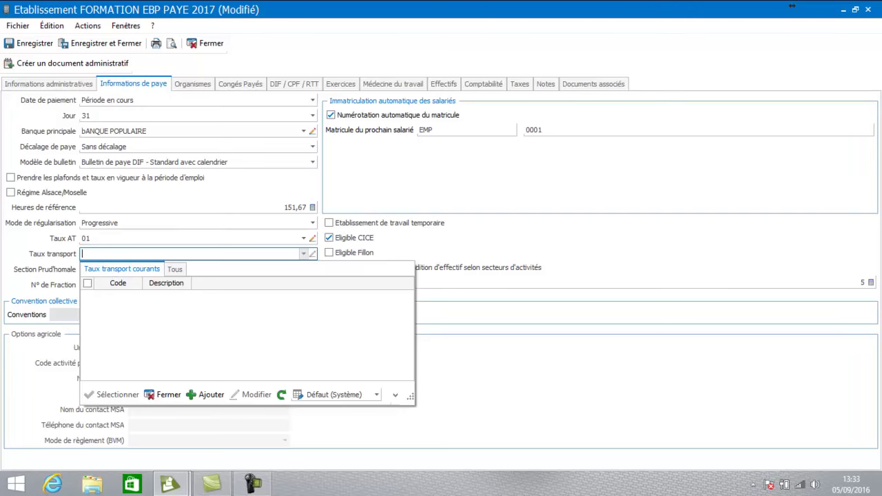
click(206, 394)
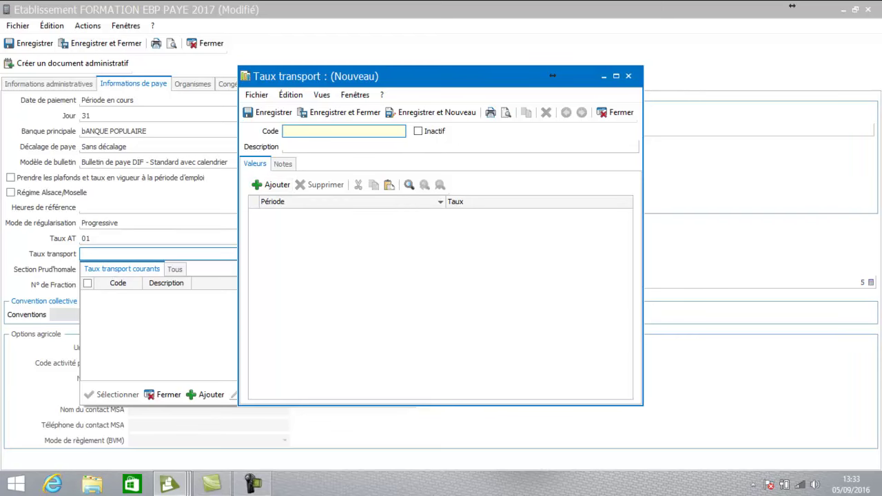
click(615, 112)
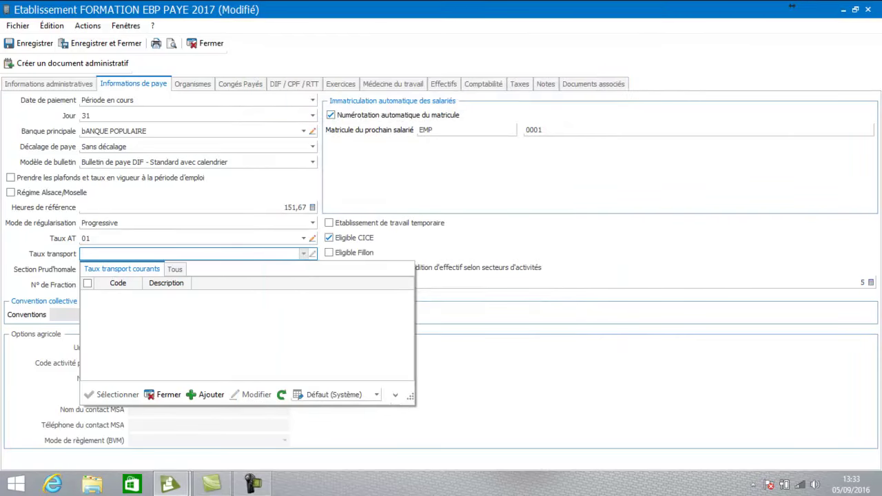
key(Escape)
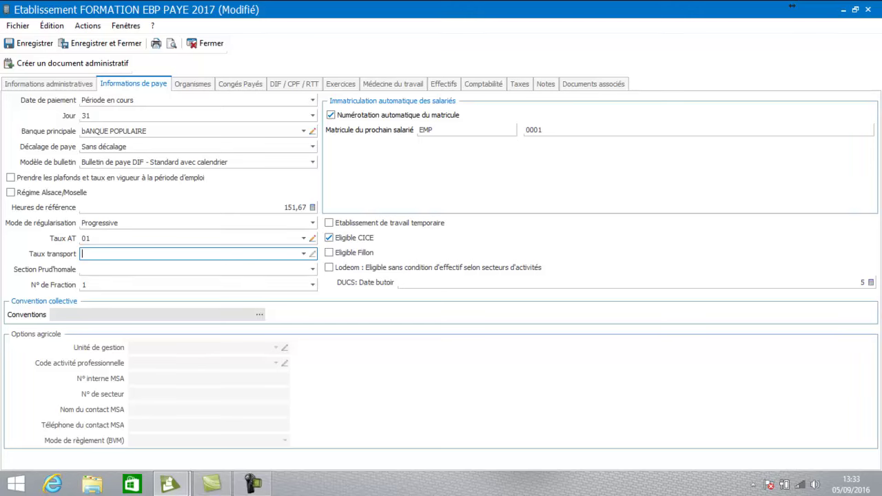
Set the Section Prud'homale to Activités diverses and enable the Eligible Fillon option.
key(Tab)
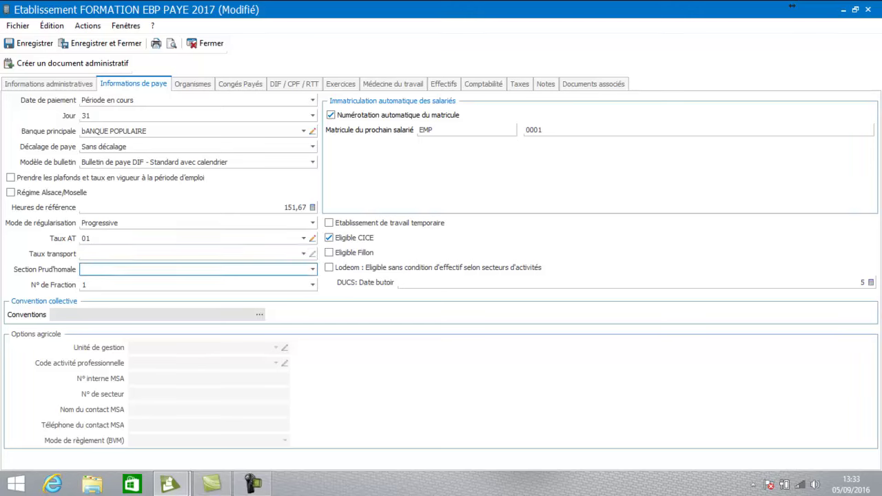
click(312, 270)
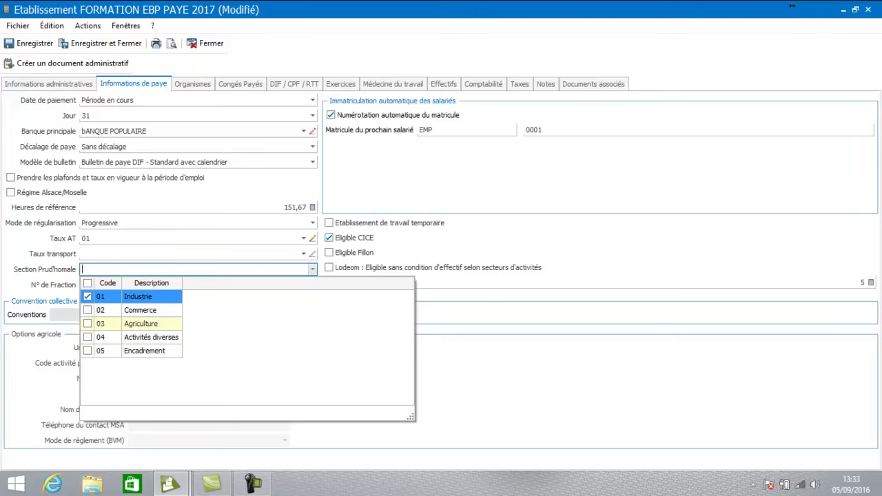
click(151, 336)
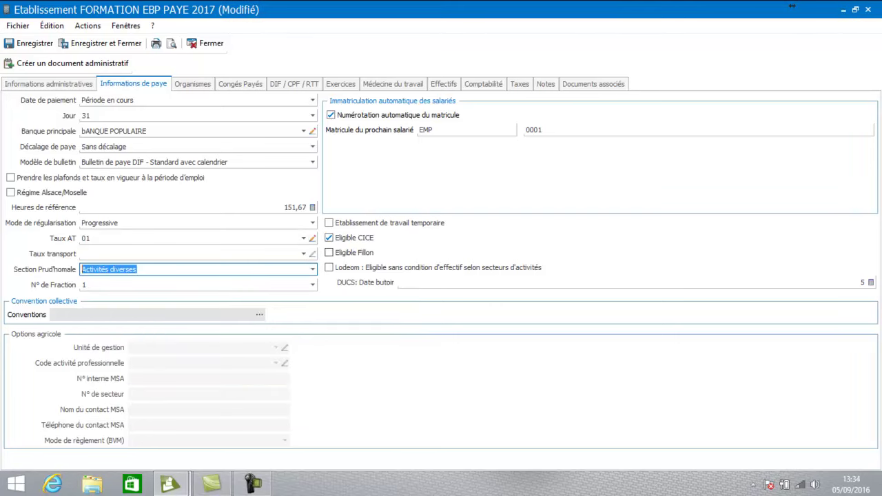
click(329, 252)
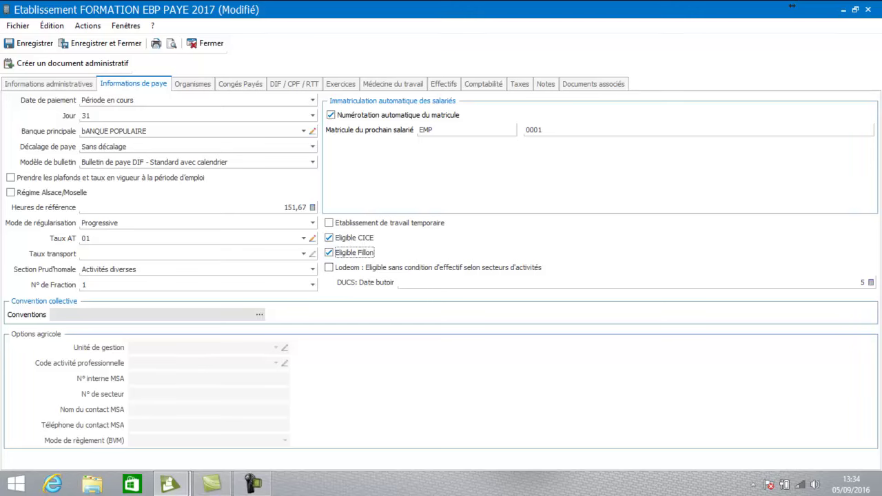
Assign the collective agreement 0018, CCN de l'industrie textile, to the establishment.
click(259, 314)
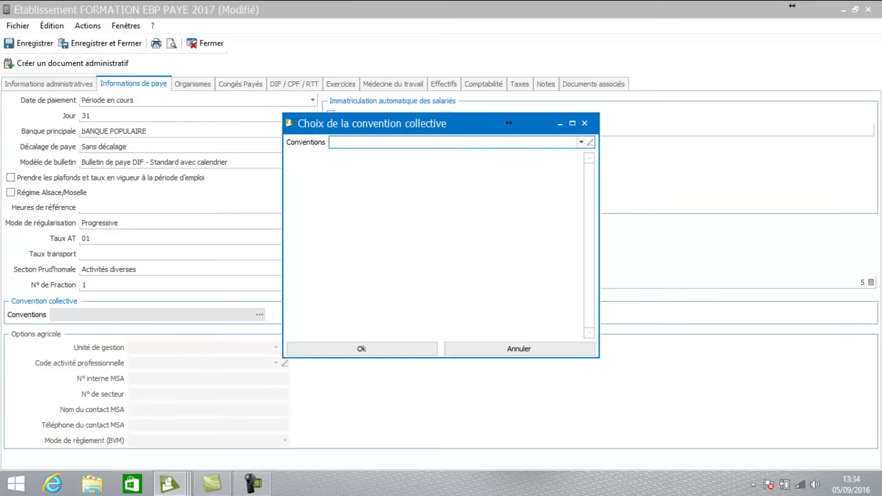
click(581, 142)
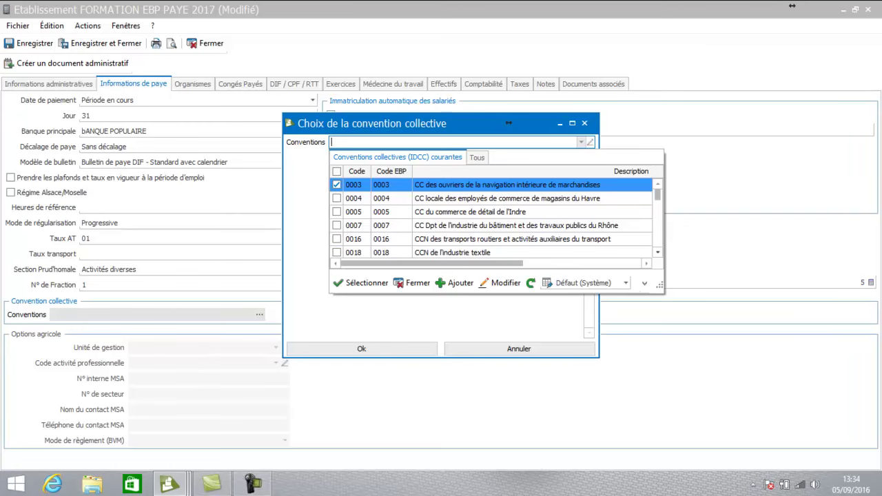
scroll(491, 219, down, 2)
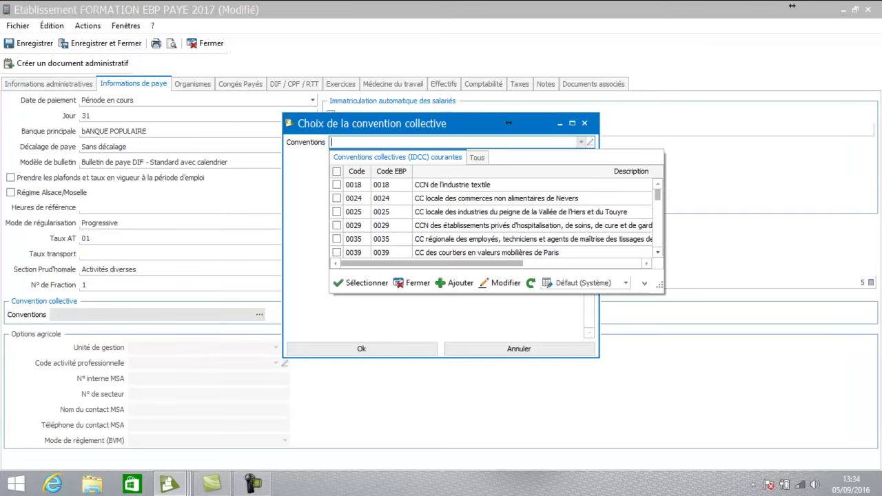
click(452, 185)
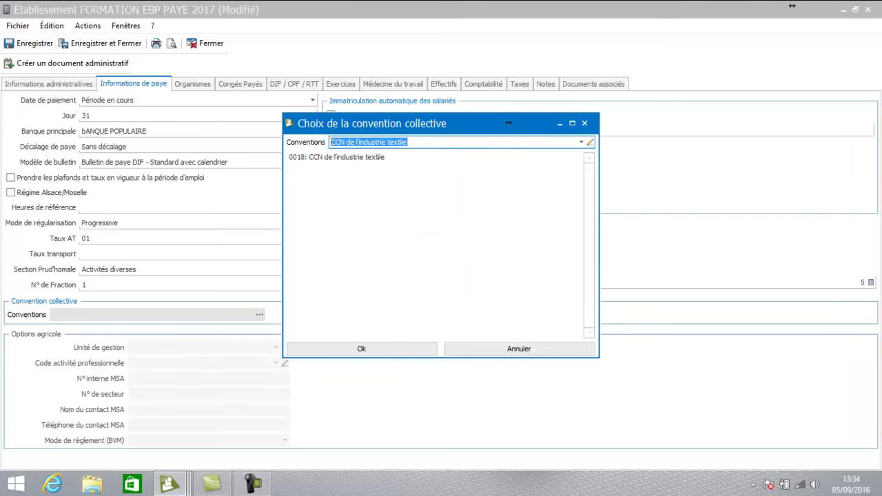
key(Return)
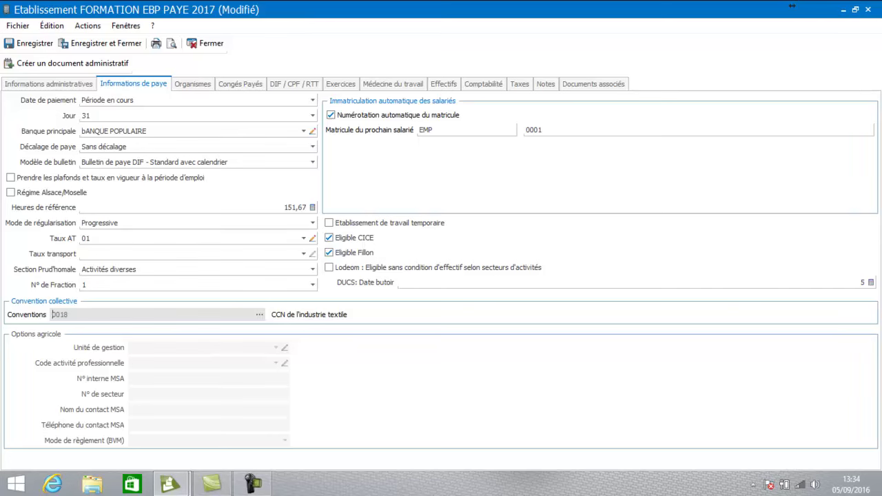
Open the establishment's URSSAF social security organisation record and set its Caisse to U116, Urssaf d'Ile de France.
click(192, 83)
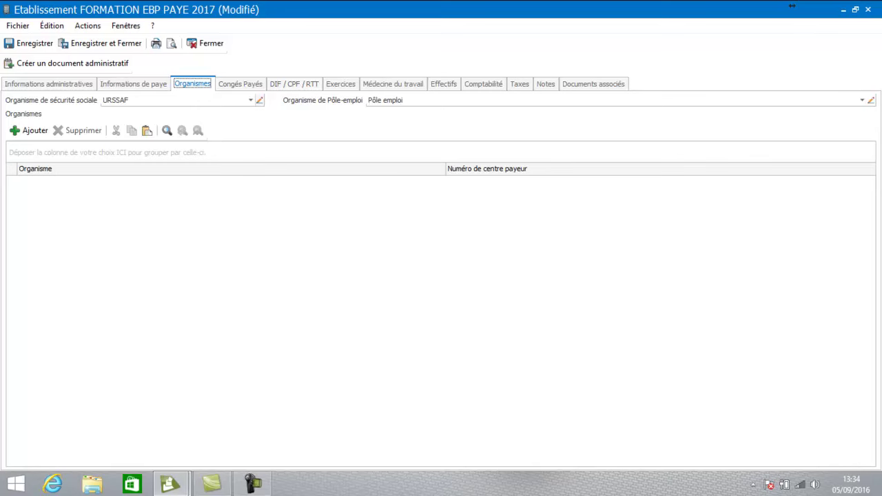
click(259, 100)
click(259, 99)
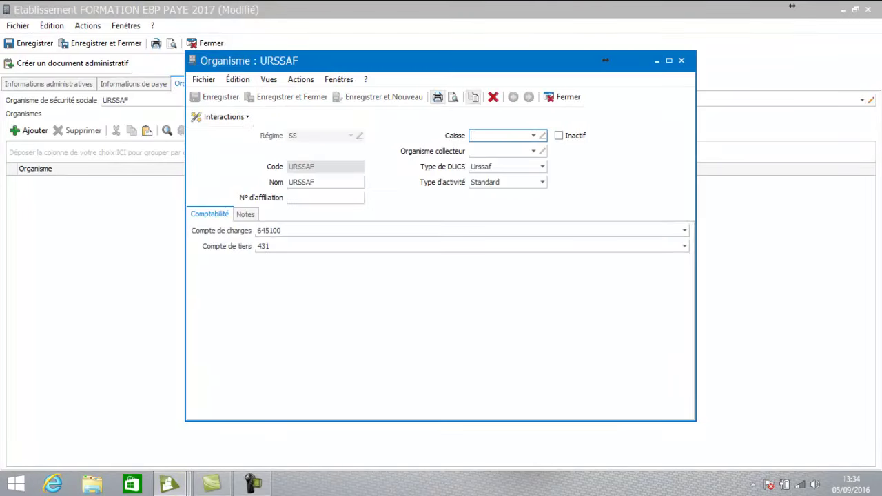
click(325, 197)
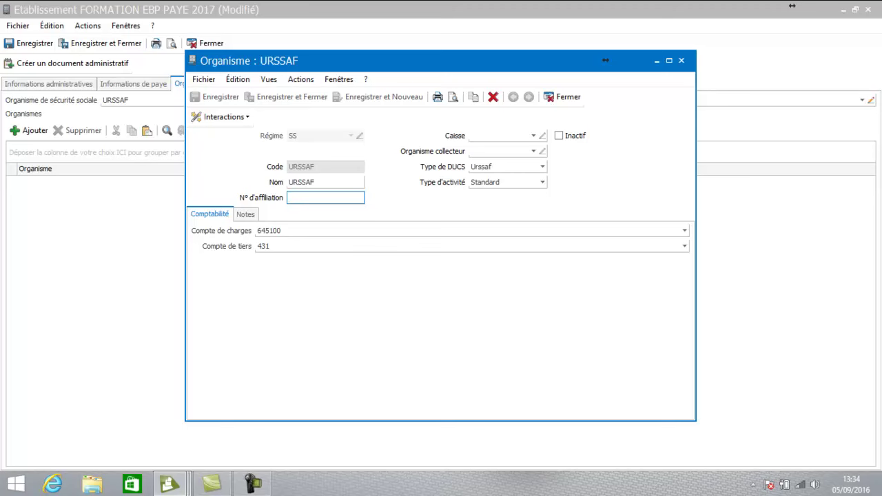
click(533, 136)
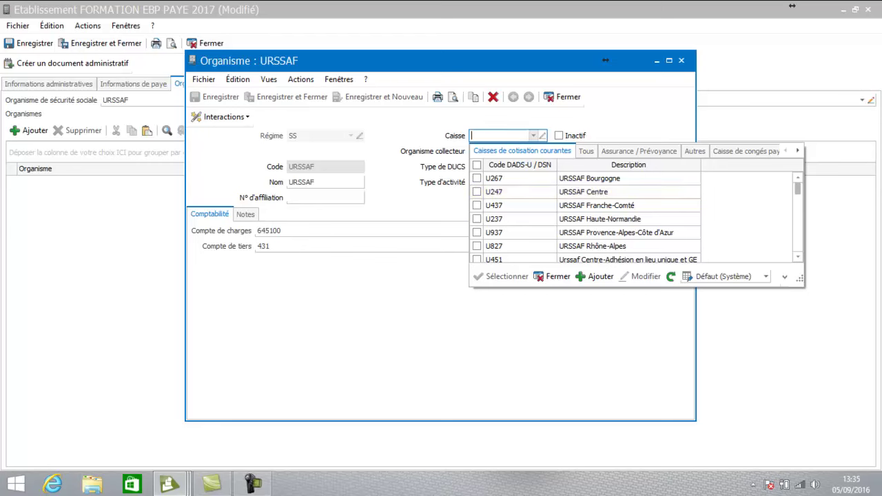
scroll(586, 217, down, 2)
scroll(585, 217, down, 5)
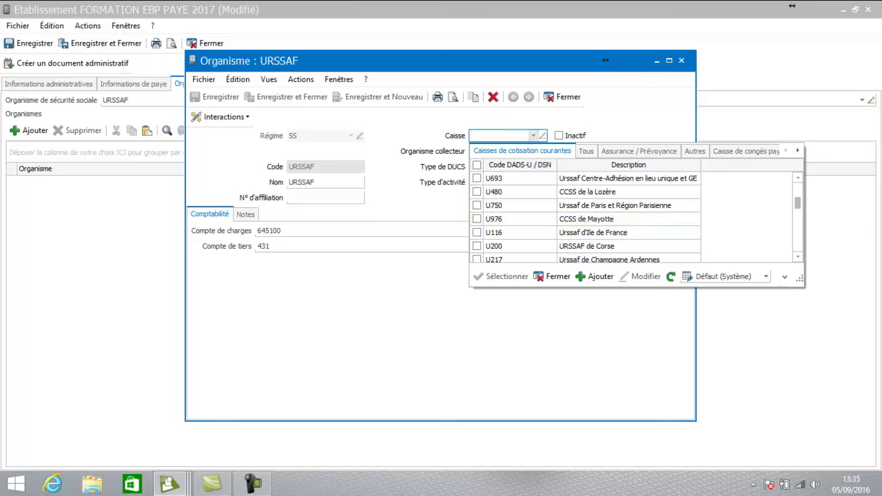
click(593, 232)
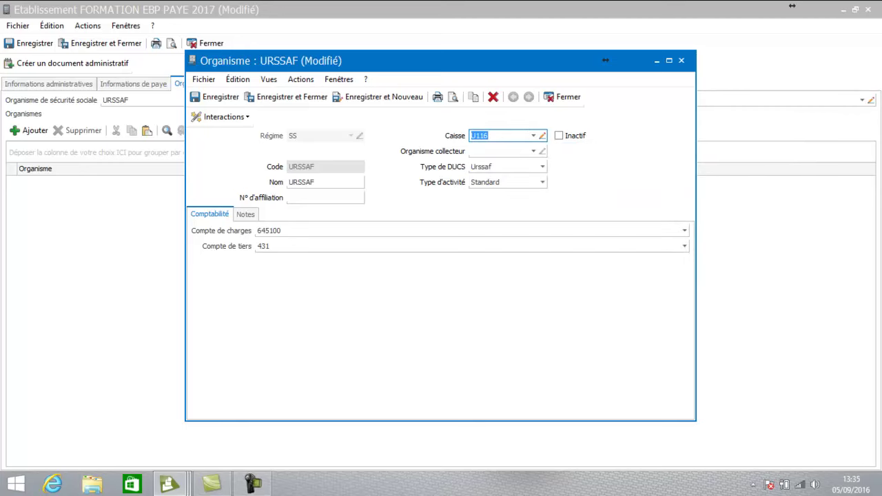
Review the Organisme collecteur choices and the N° d'affiliation field of the URSSAF record, and save and close it.
click(532, 151)
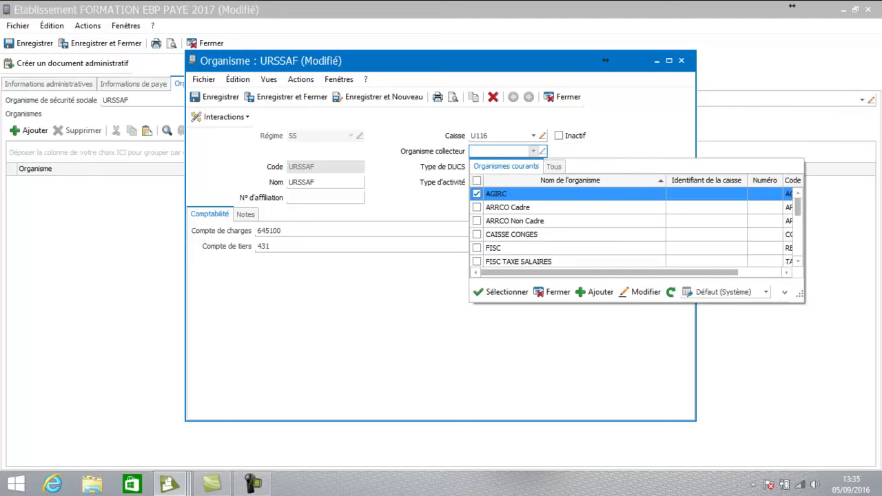
key(Escape)
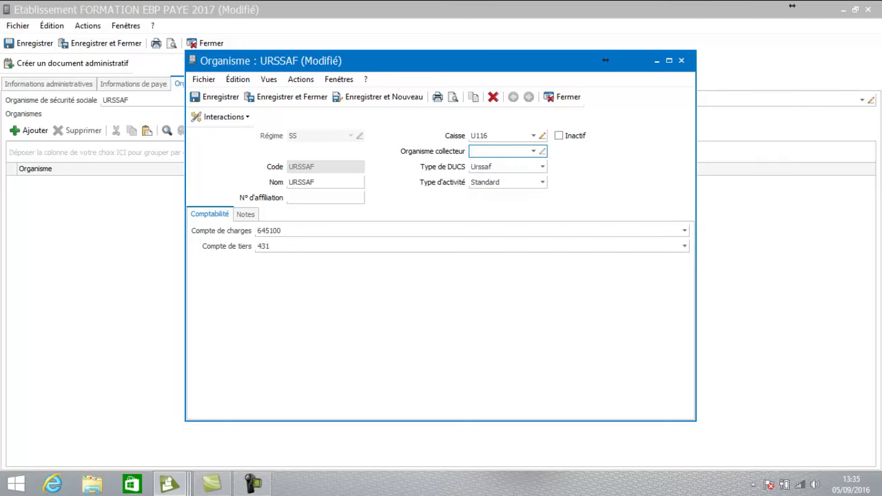
click(325, 197)
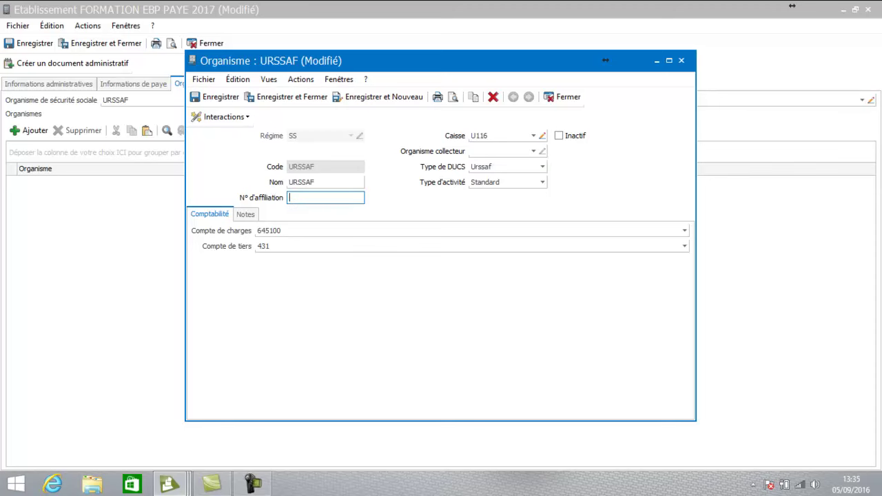
click(286, 96)
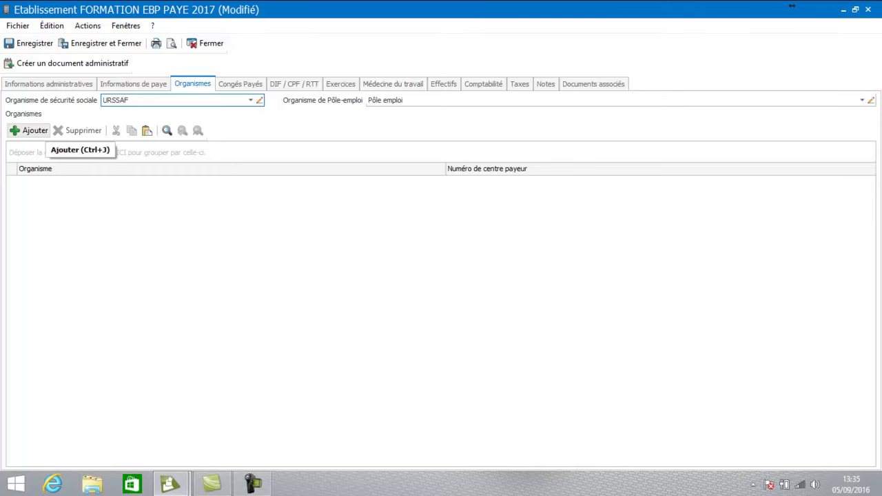
Add a line to the establishment's Organismes list and assign the organisation ARRCO Non Cadre to it.
click(31, 130)
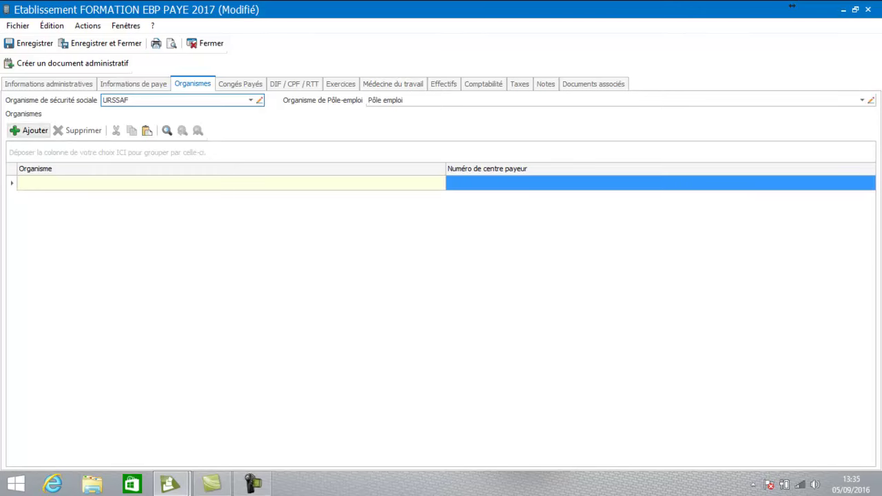
click(230, 183)
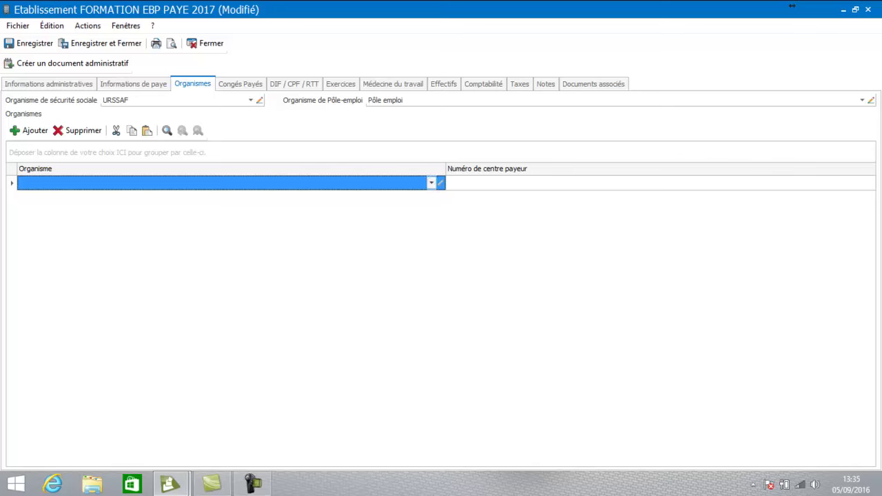
click(431, 182)
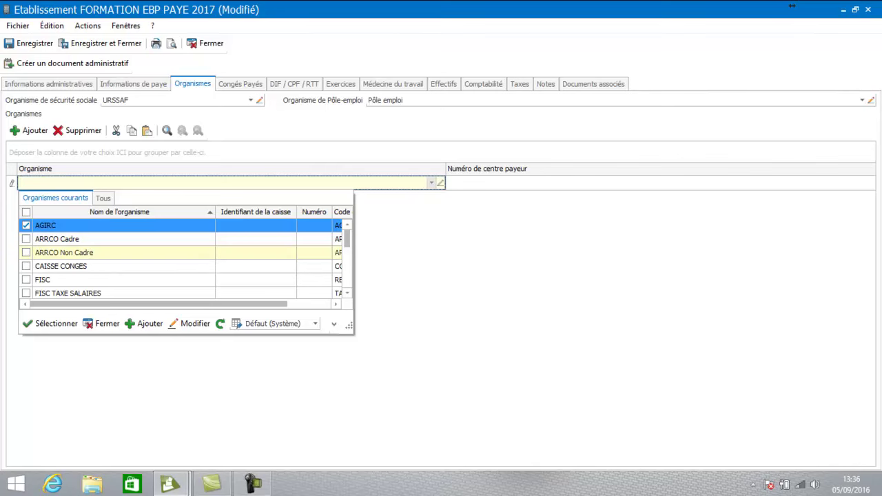
click(64, 252)
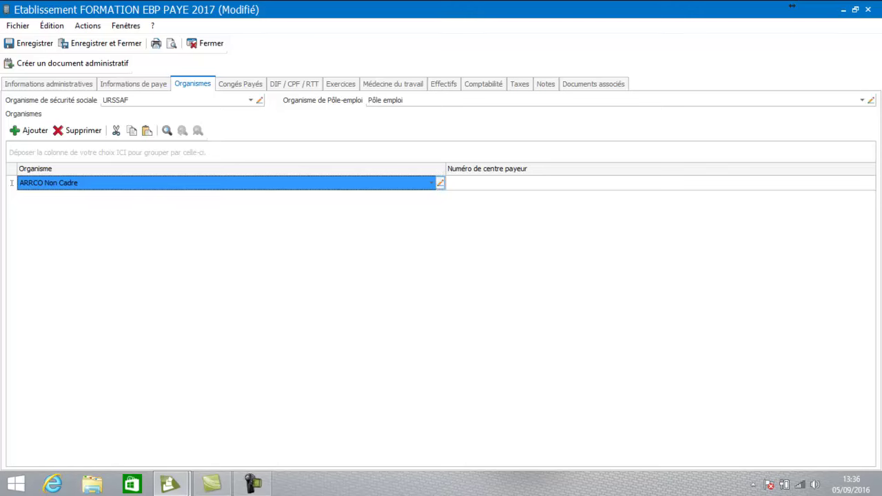
Open the ARRCO Non Cadre organisation record and change its Nom to Mederic.
click(439, 182)
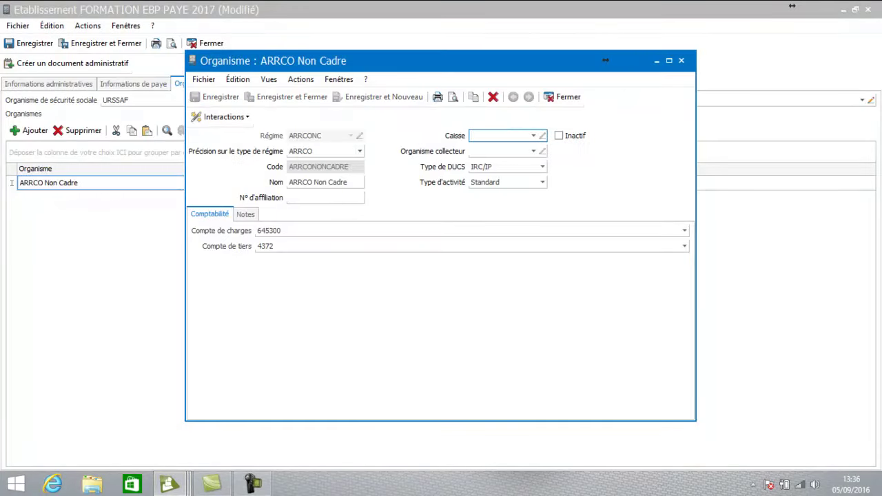
click(349, 182)
drag(348, 182, 287, 181)
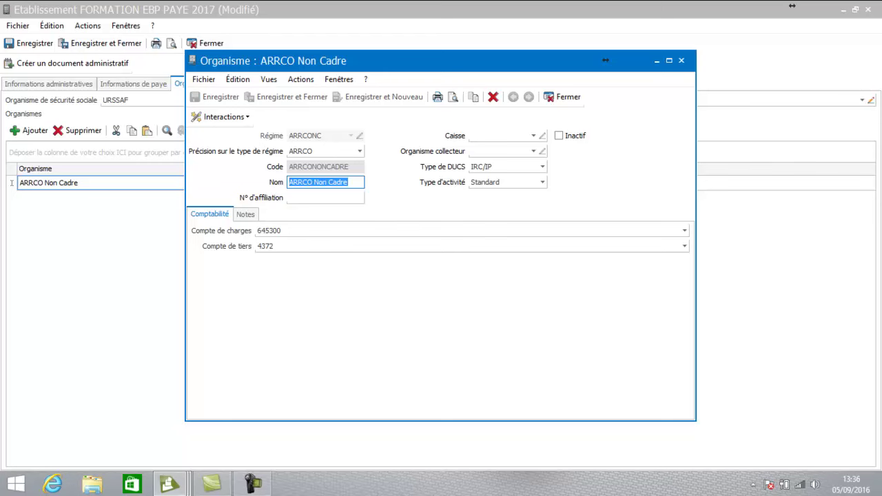
text(mEDER)
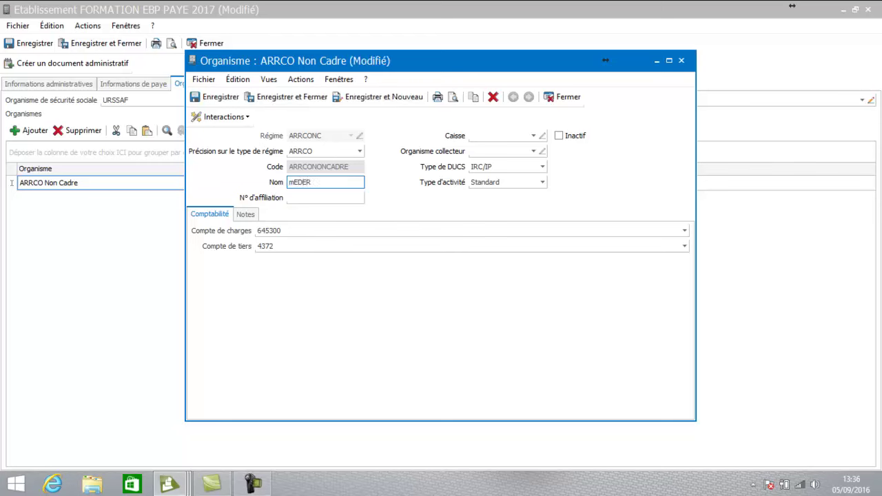
key(BackSpace)
key(BackSpace)
key(BackSpace)
key(BackSpace)
text(Mederic)
key(Tab)
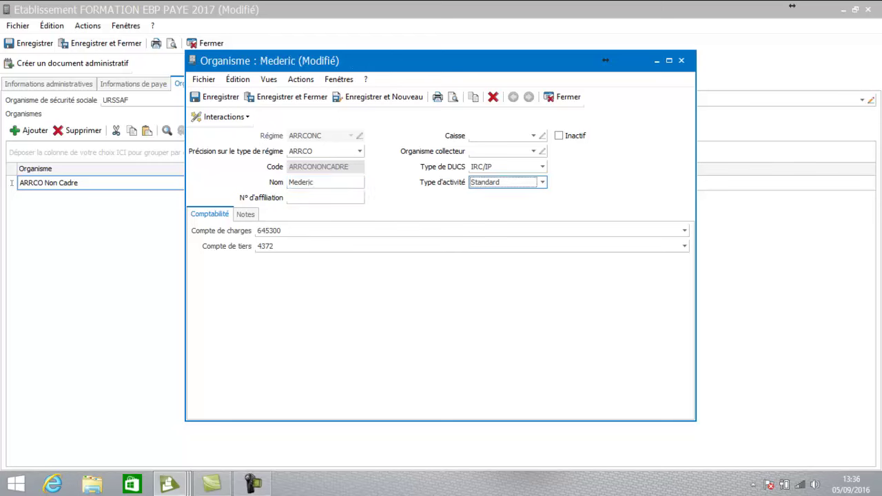
Set the Mederic record's Caisse to G033, Groupe Malakoff-Médéric.
key(Tab)
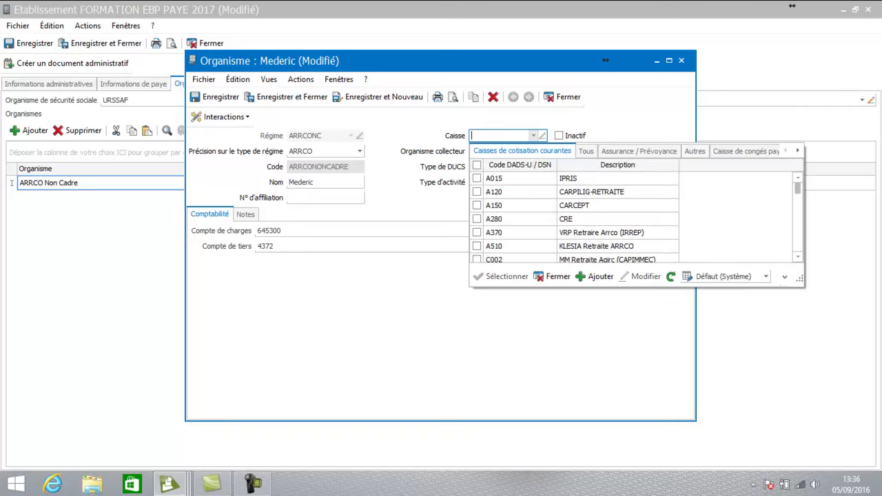
key(Down)
key(Down)
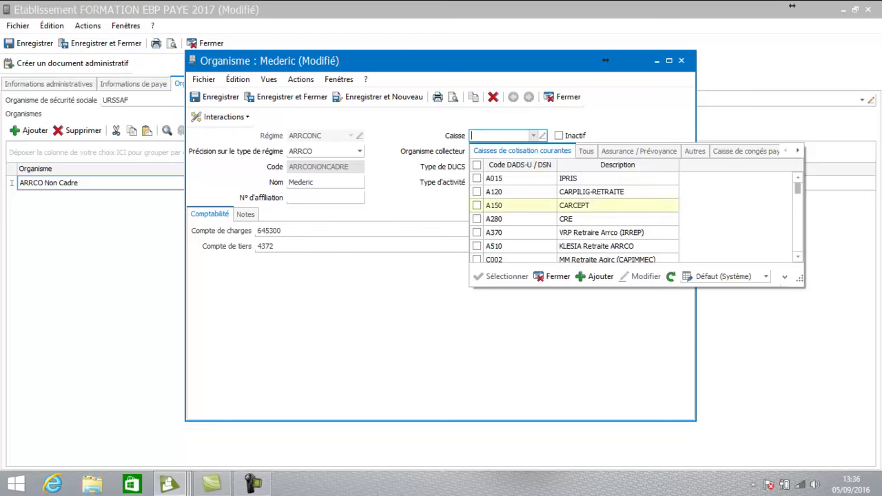
key(Down)
key(Down)
key(Down)
key(Down)
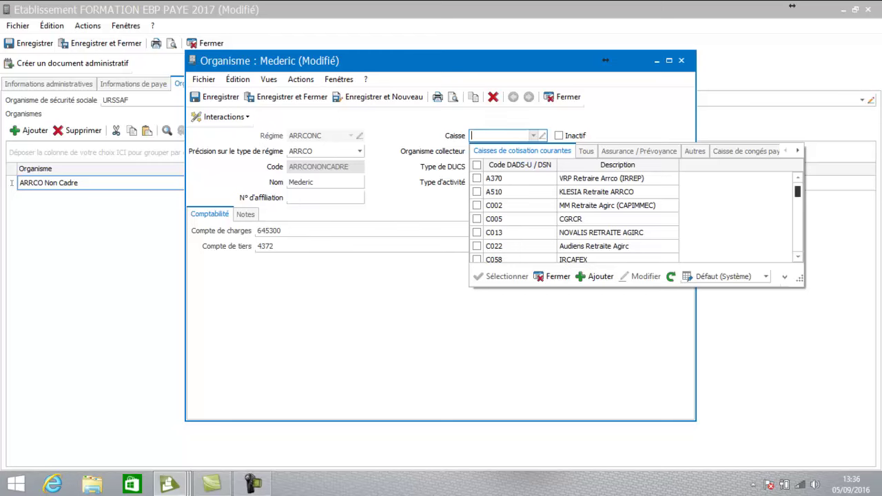
drag(797, 192, 797, 224)
key(Down)
key(Down)
key(Down)
key(Down)
key(Down)
key(Down)
key(Down)
key(Down)
key(Down)
key(Down)
key(Down)
key(Down)
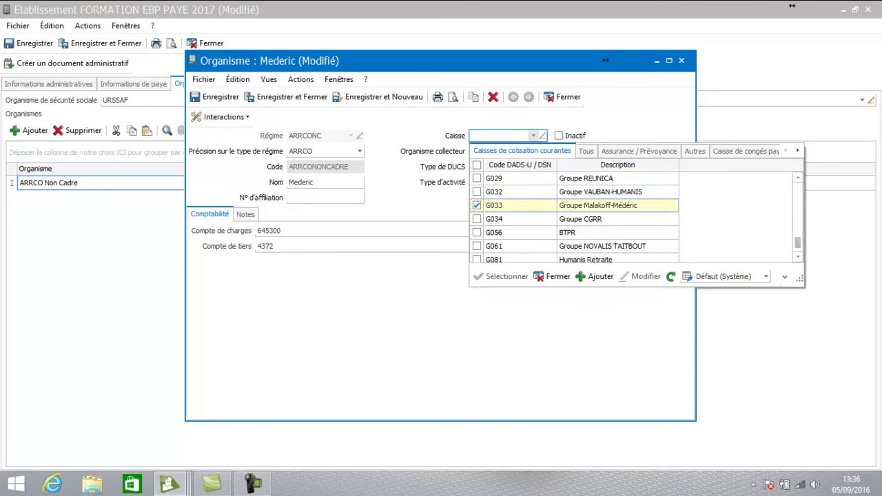
key(Return)
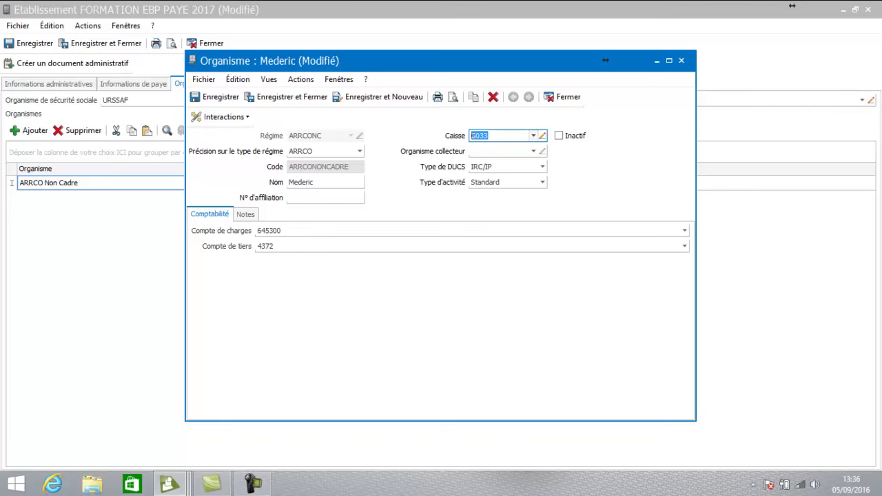
click(533, 136)
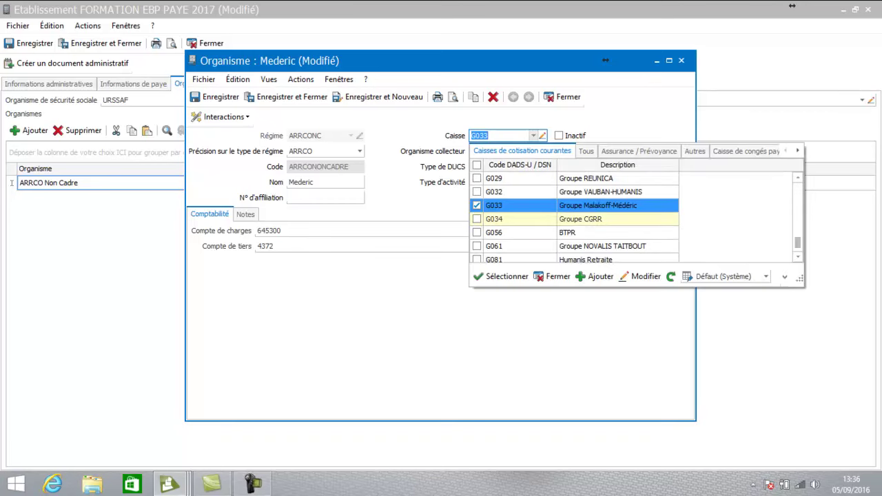
scroll(574, 212, up, 10)
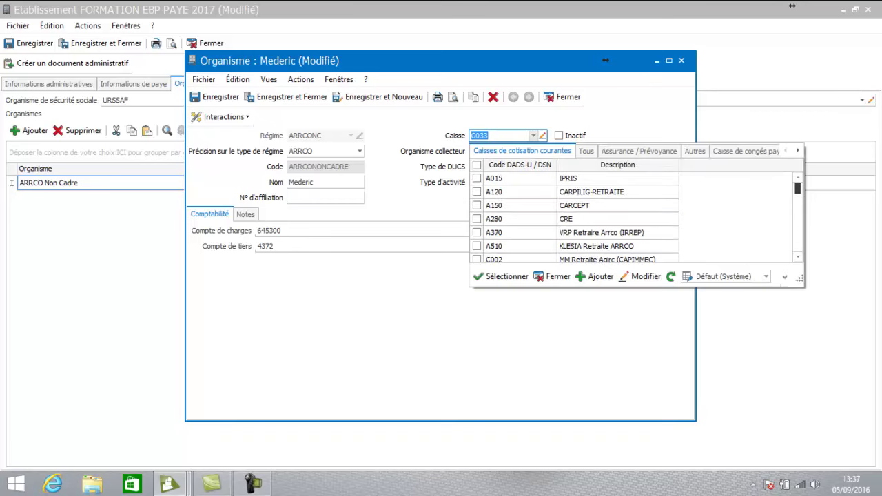
drag(797, 188, 796, 232)
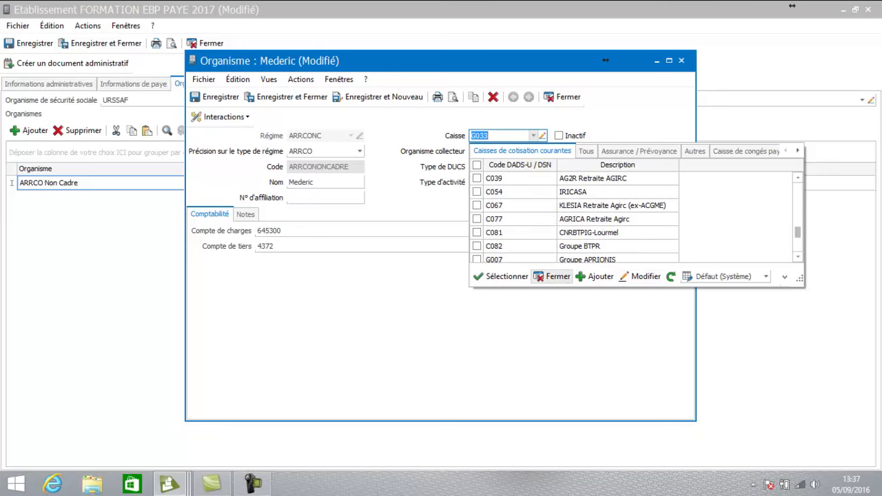
click(553, 277)
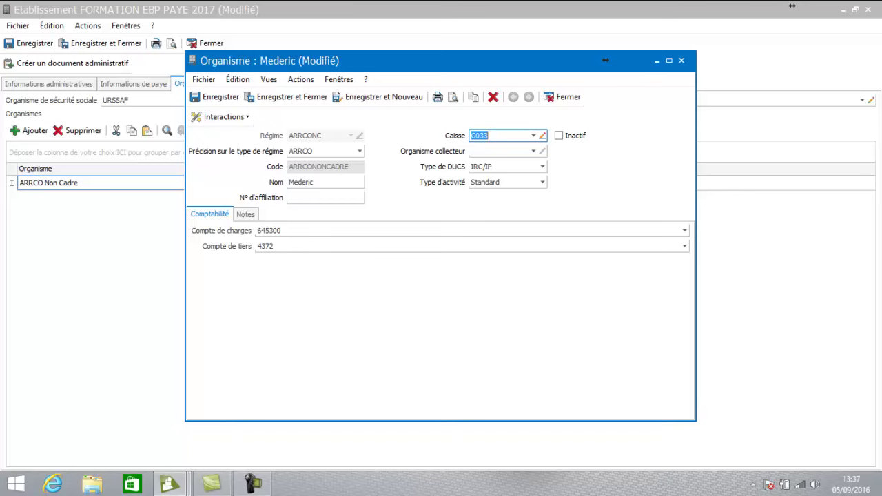
Set the Mederic record's Organisme collecteur to ARRCO Non Cadre, and save and close the record.
click(533, 151)
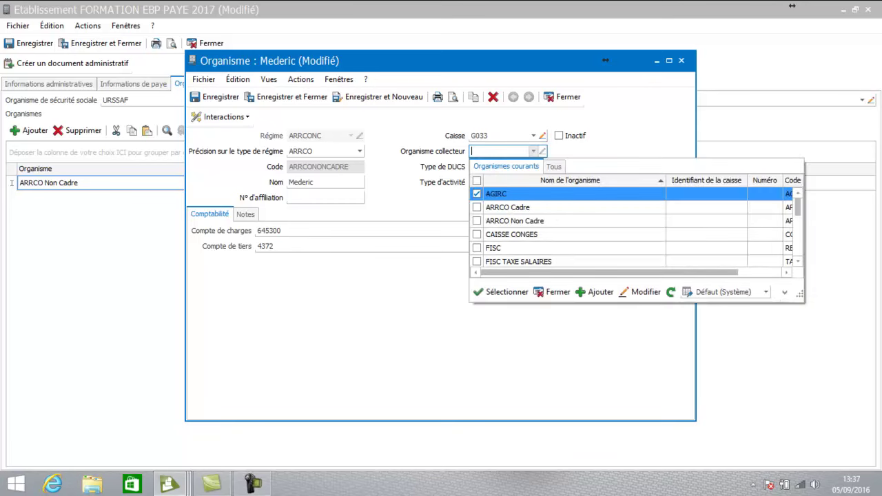
double_click(514, 220)
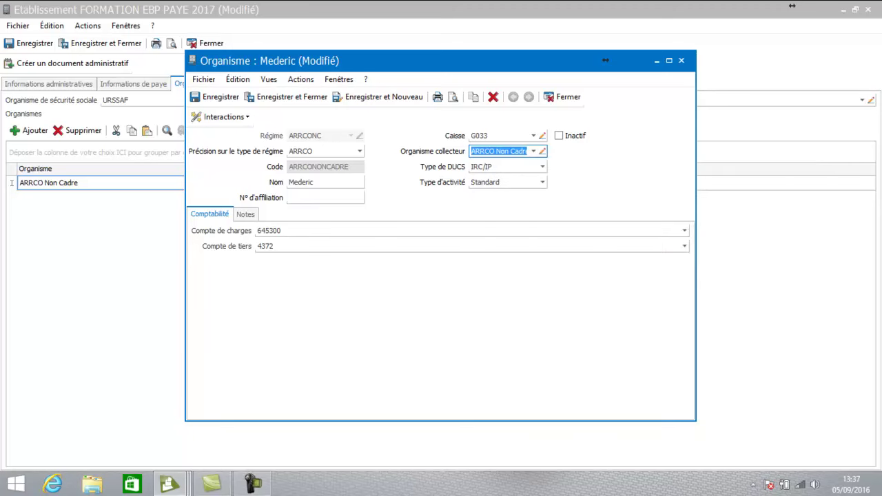
click(286, 97)
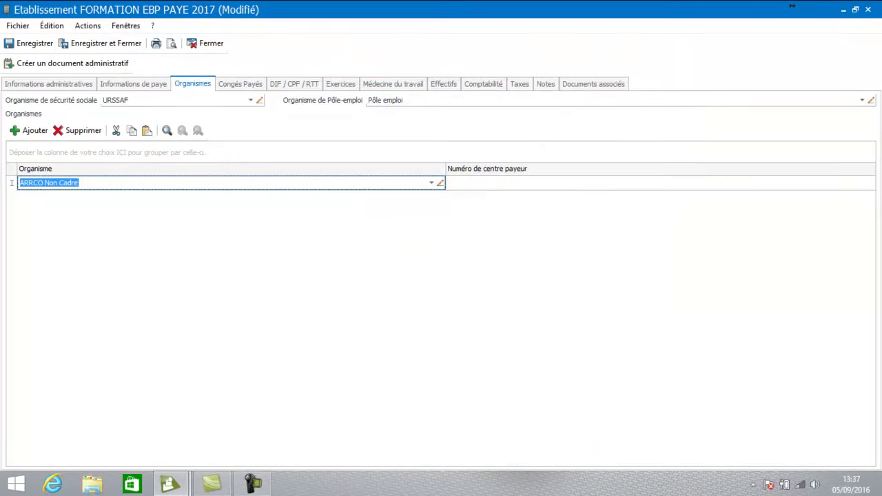
key(Escape)
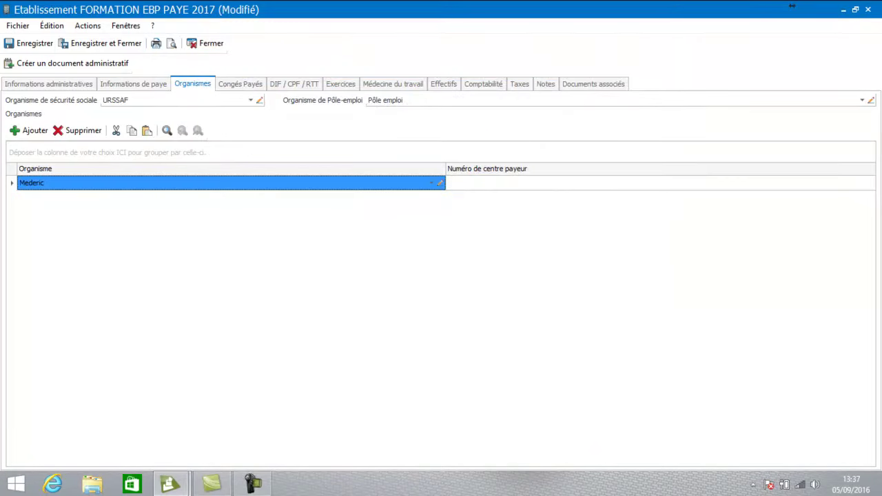
Reopen the Mederic organisation record, rename it Mederic non cadre, and save and close it.
key(F2)
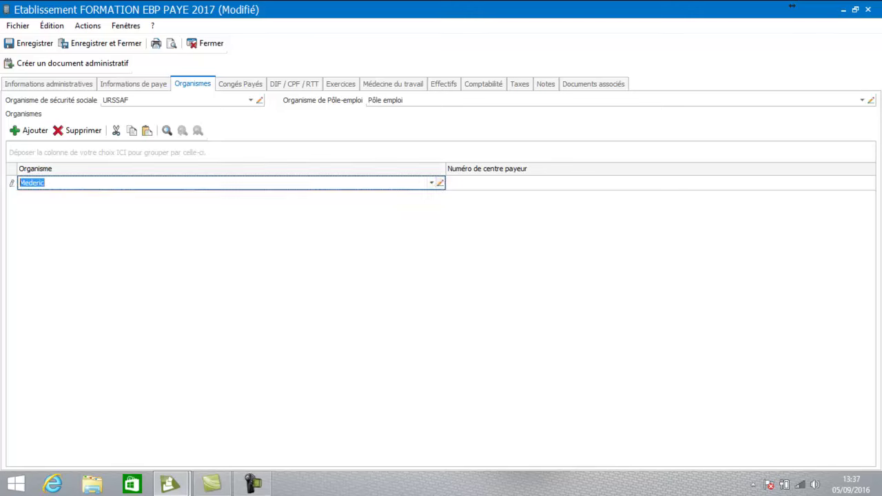
click(440, 182)
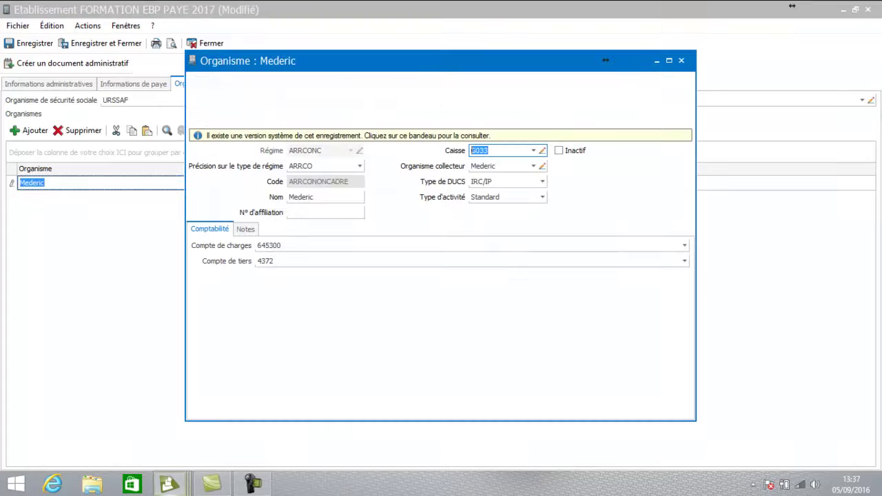
click(325, 197)
key(End)
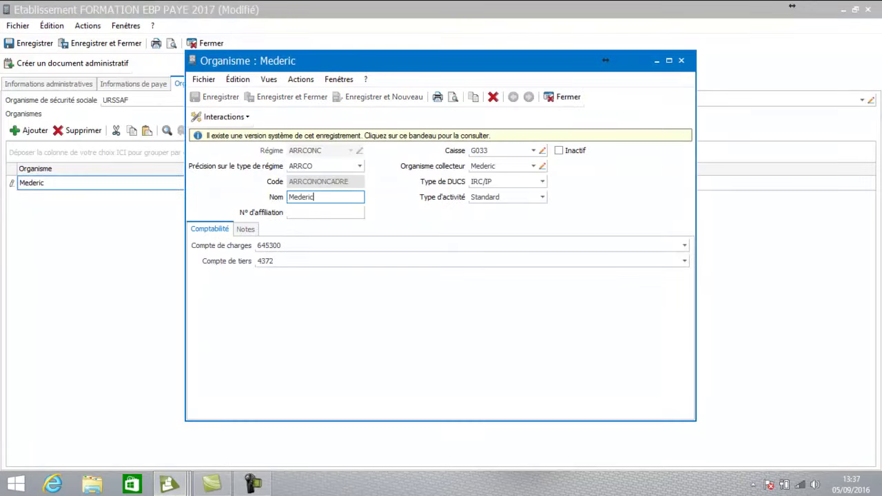
text(non cadre)
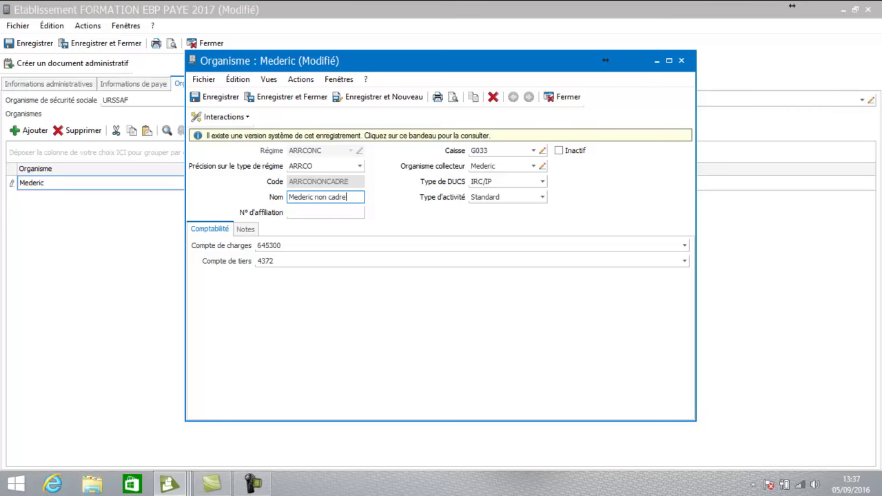
key(Tab)
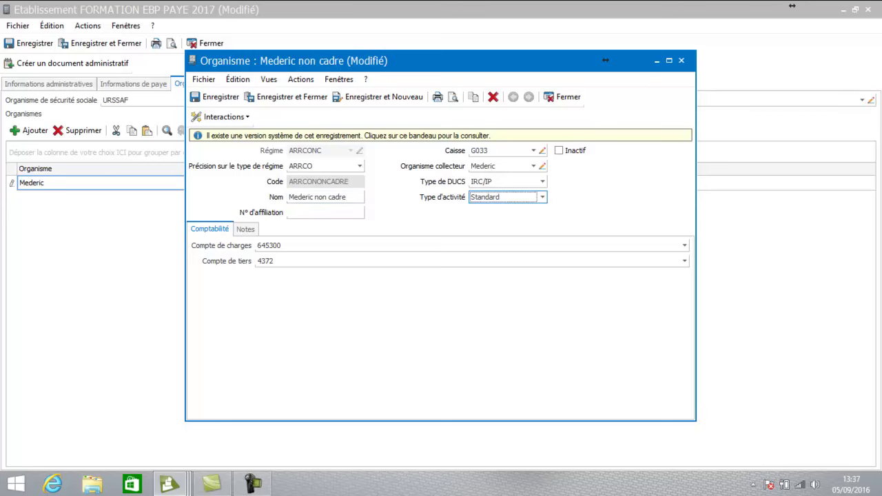
click(286, 97)
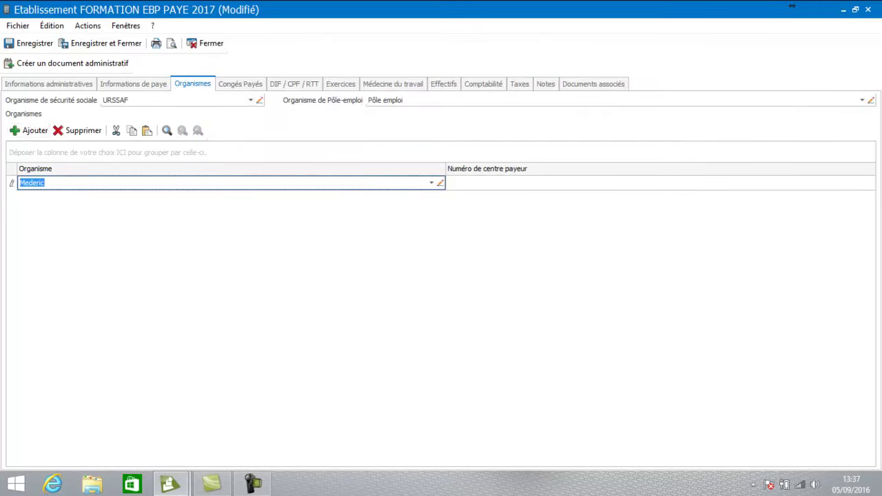
Add a second line to the establishment's Organismes list and assign the organisation AGIRC to it.
click(29, 130)
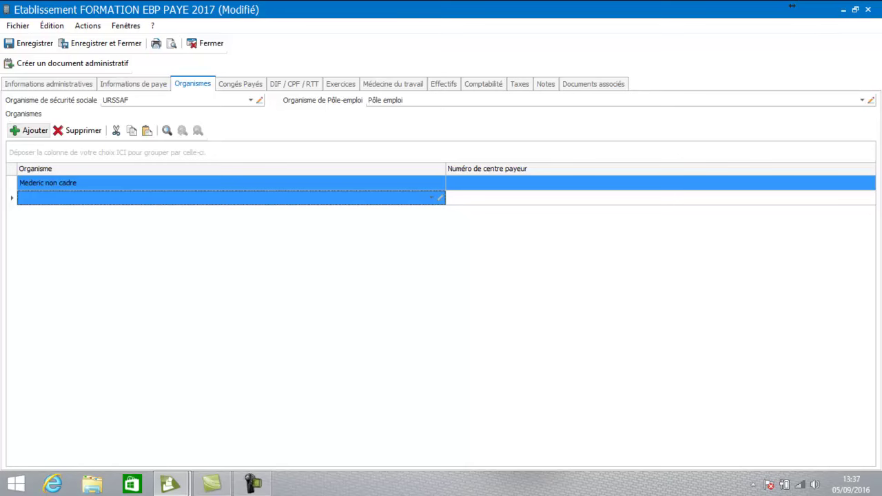
click(431, 198)
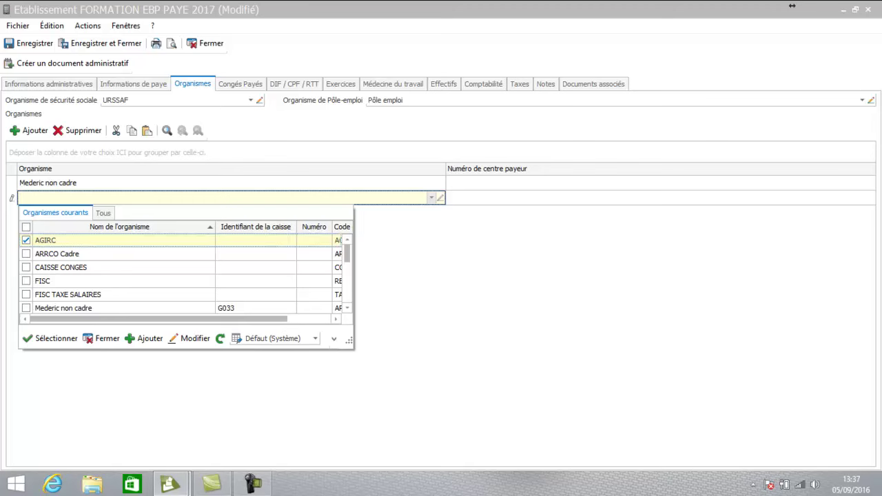
key(Return)
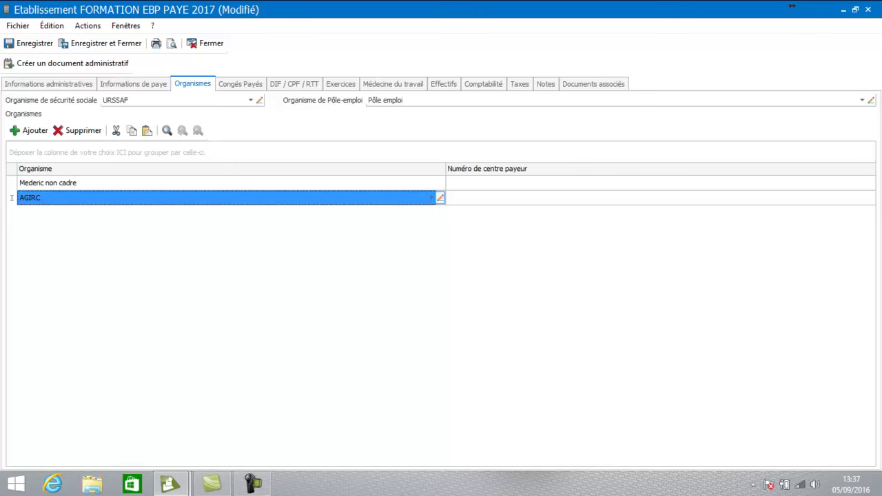
Open the AGIRC organisation record and change its Nom to Mederic cadre.
click(439, 198)
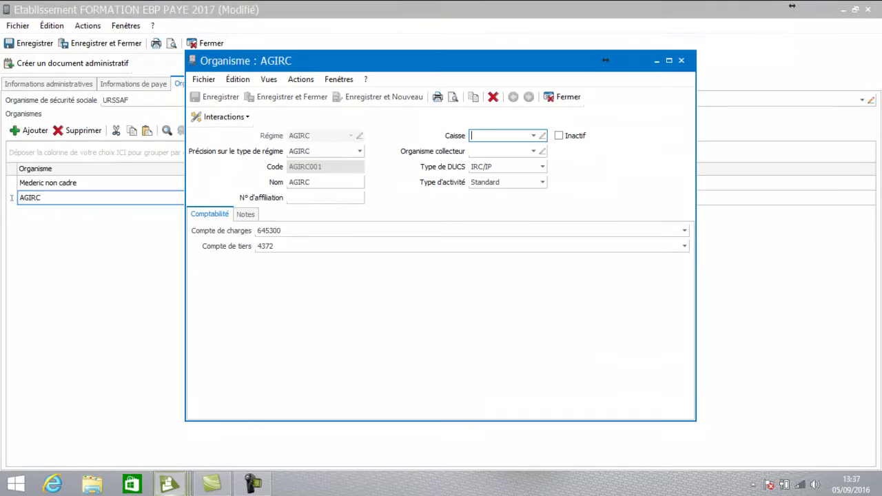
click(325, 182)
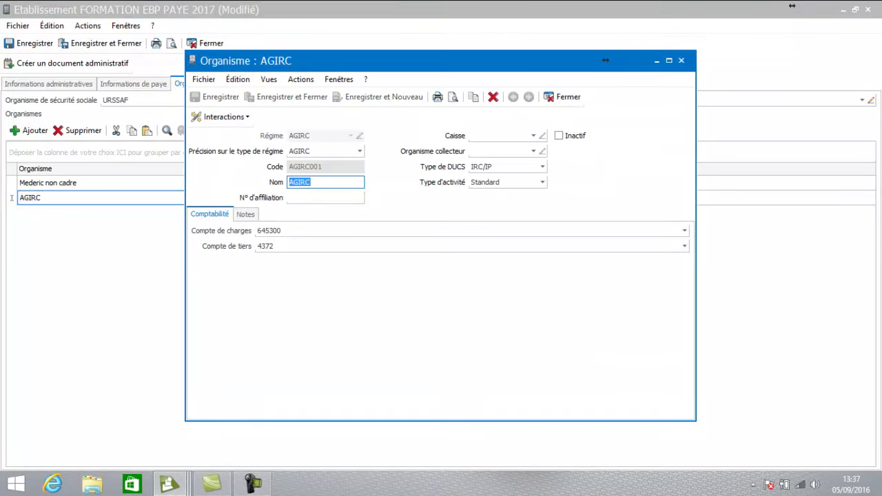
text(Mederic)
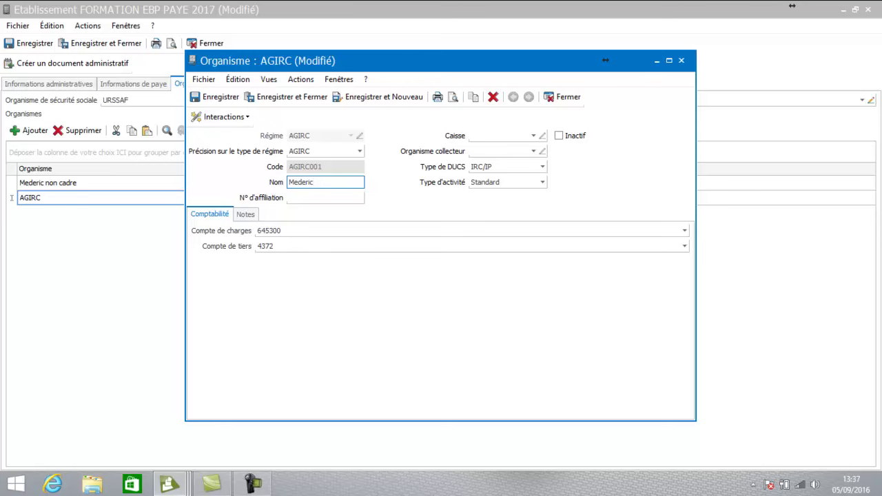
text( cadre)
key(Tab)
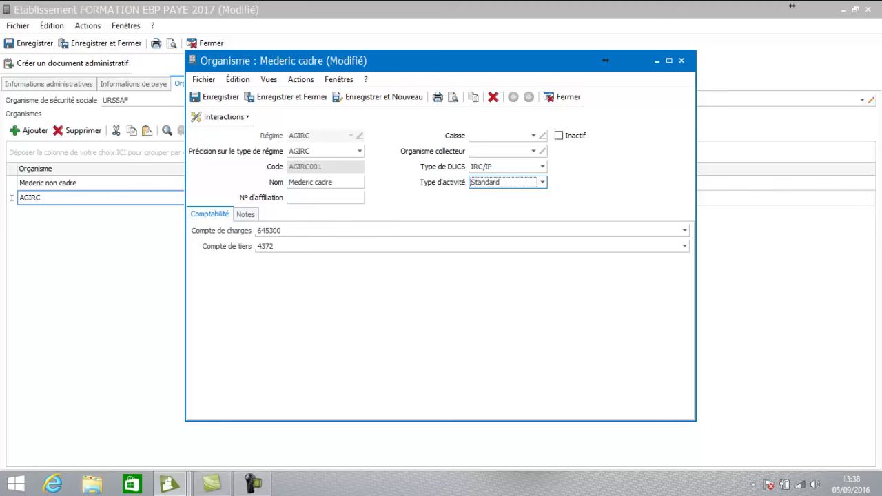
Set the Mederic cadre record's Caisse to G022 (MALAKOFF MEDERIC) and Organisme collecteur to AGIRC, then save and close it.
click(533, 136)
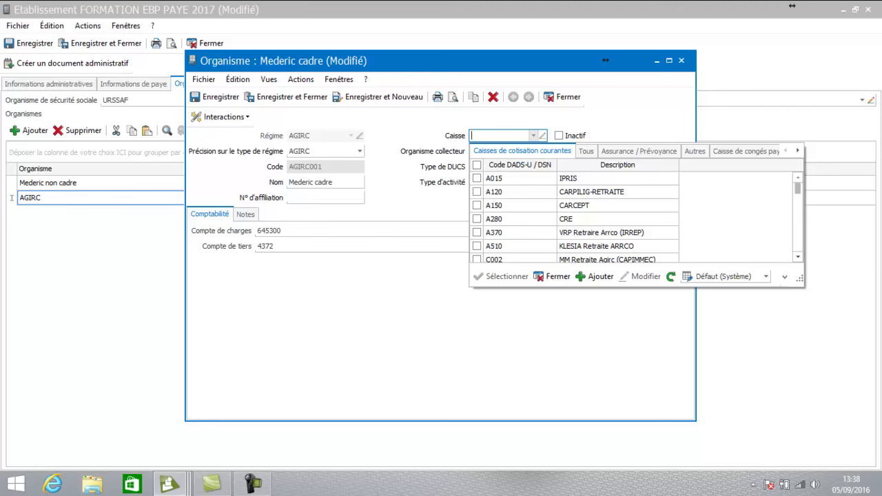
scroll(575, 218, down, 3)
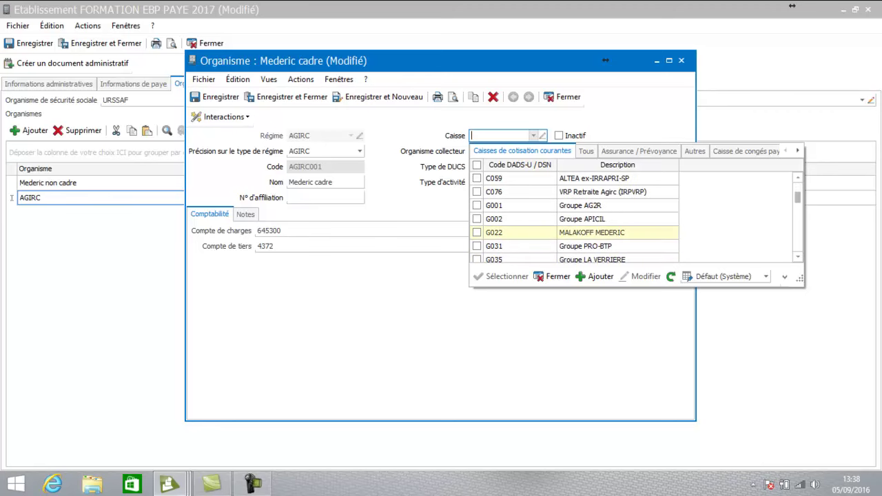
click(591, 232)
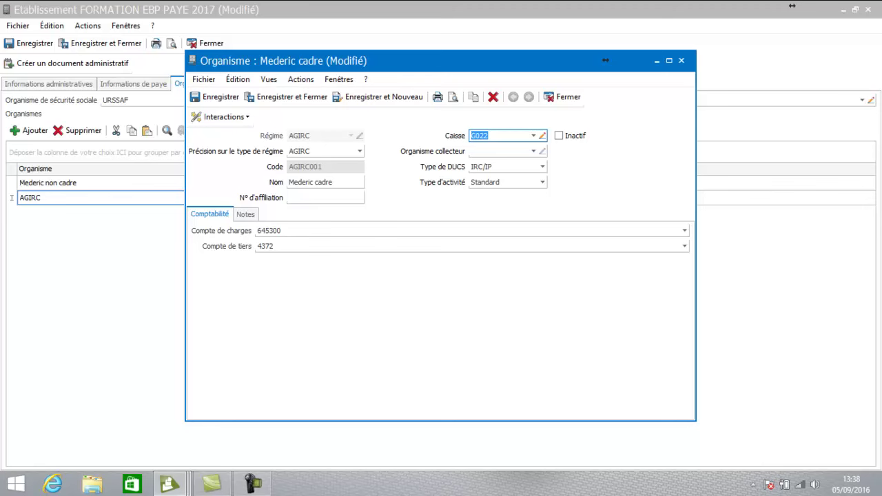
click(533, 151)
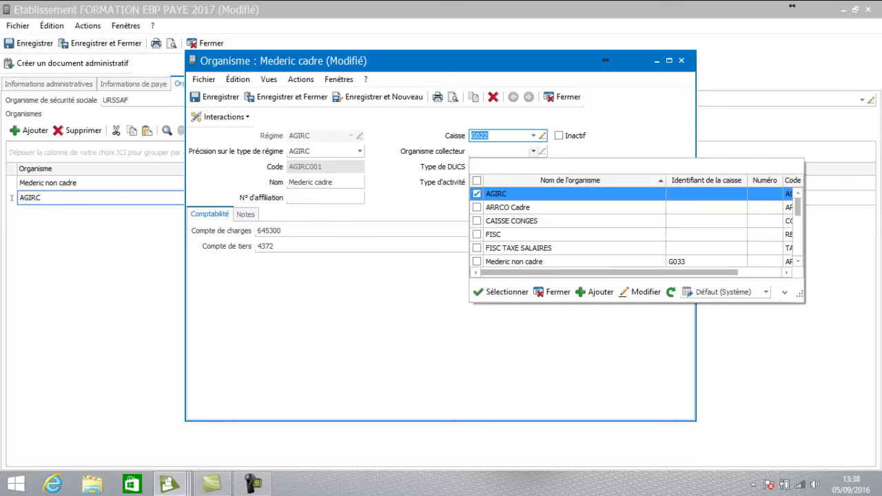
click(574, 193)
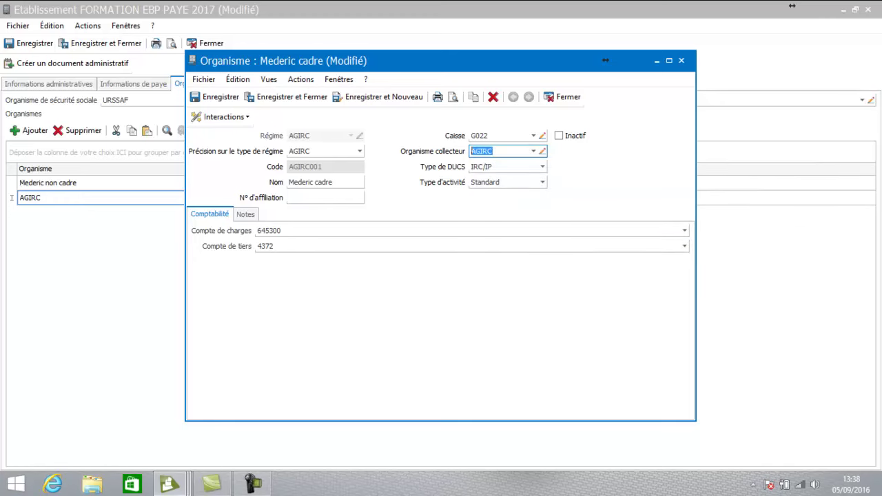
click(286, 97)
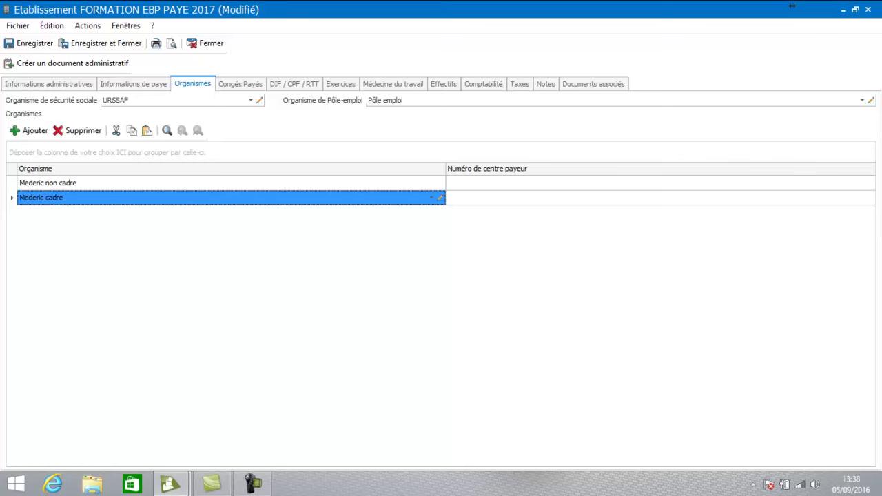
Add a third line to the establishment's Organismes list, assign Prévoyance to it, and open the Prévoyance organisation record.
click(29, 131)
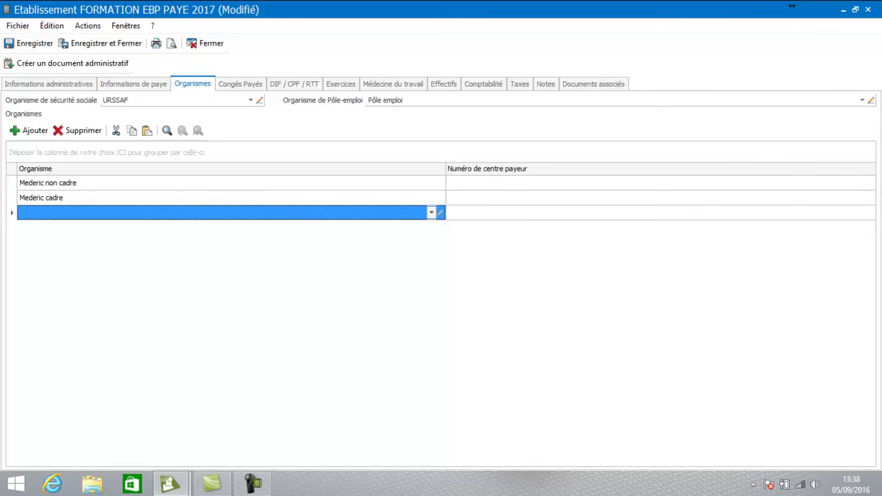
click(431, 213)
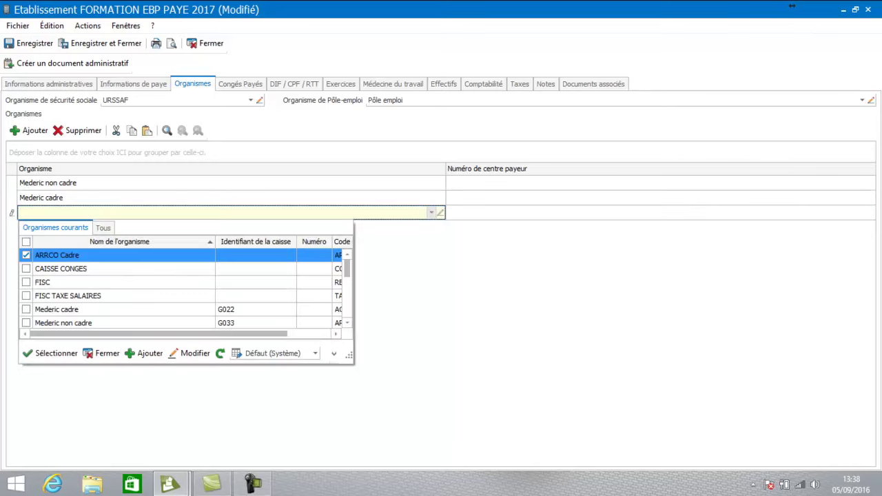
scroll(186, 289, down, 4)
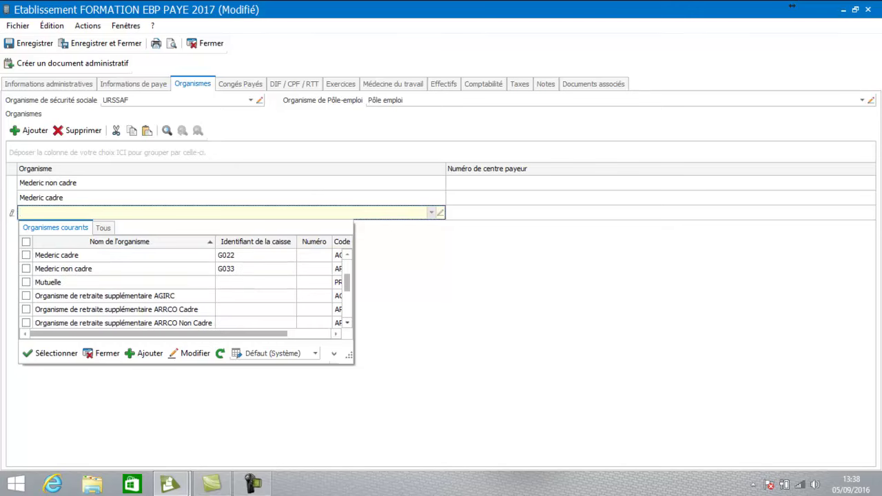
scroll(186, 289, down, 1)
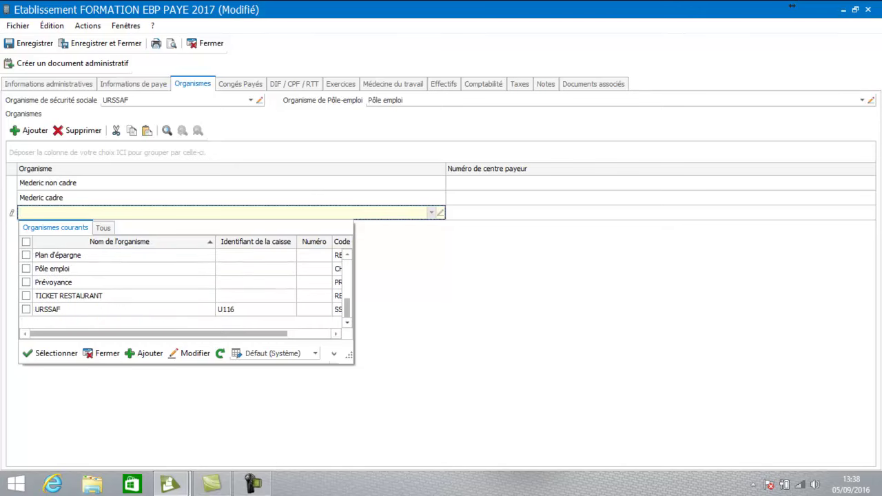
drag(346, 308, 347, 295)
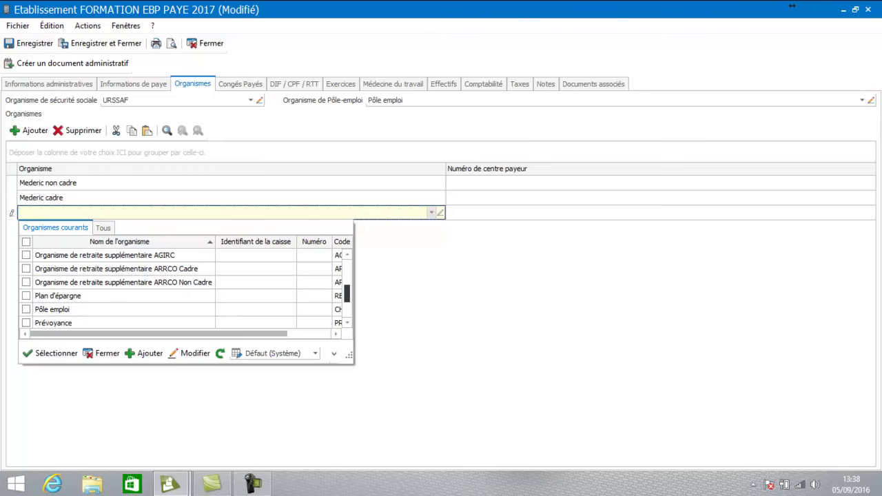
double_click(54, 322)
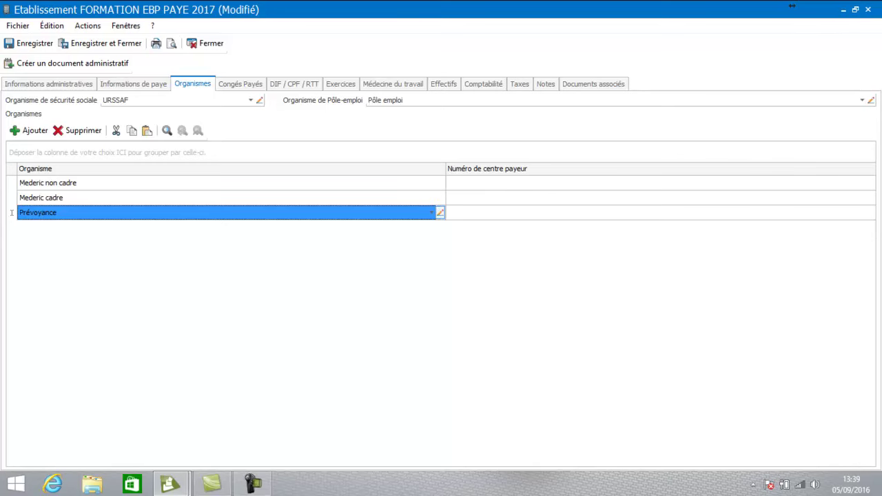
click(440, 212)
click(12, 212)
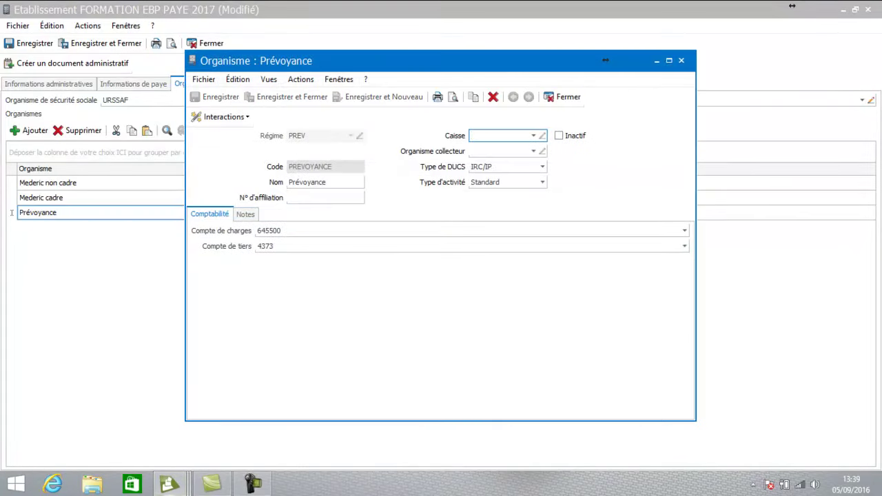
Change the Prévoyance organisation record's Nom to La mondiale.
drag(327, 182, 289, 182)
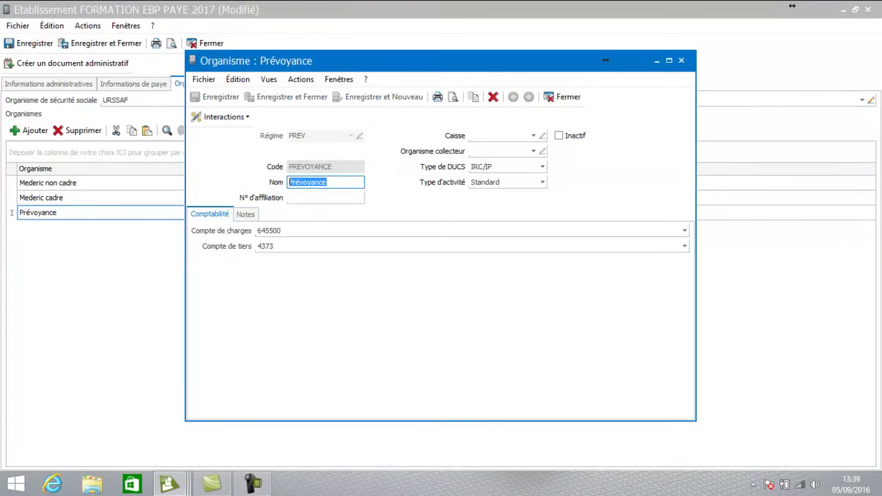
text(La mondiale)
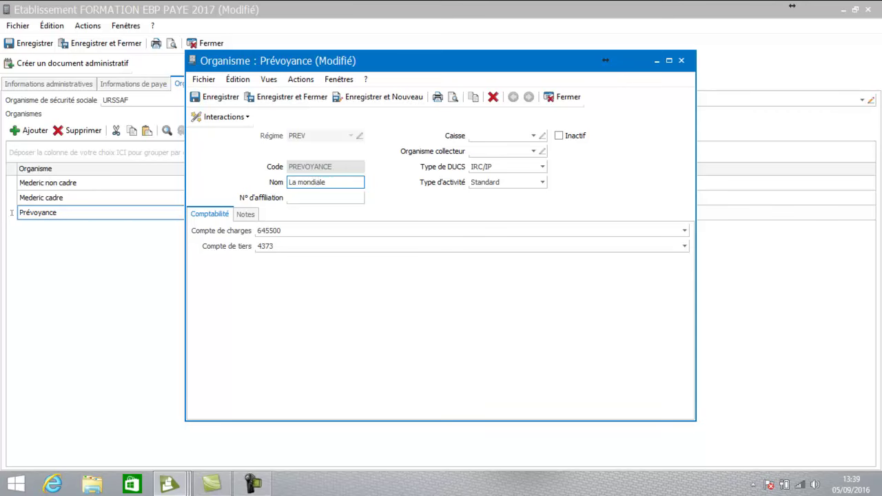
key(Tab)
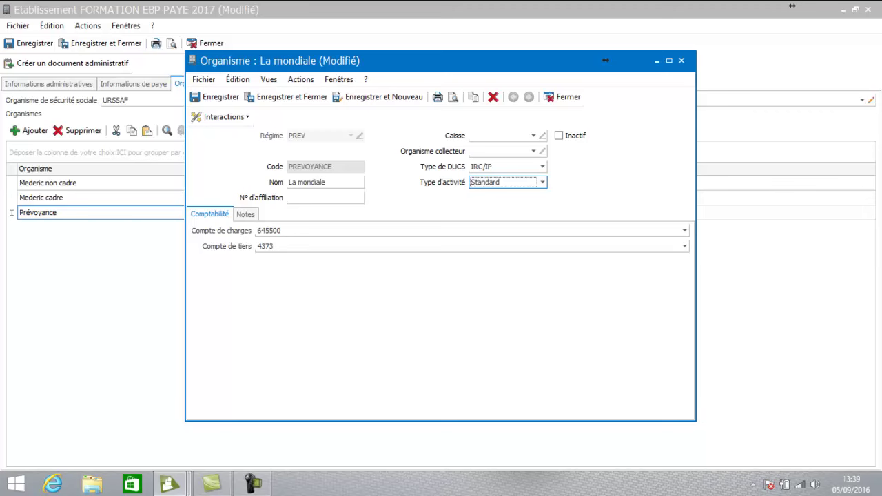
Set the prévoyance organisation's Caisse to P0942 (AG2R REUNICA PREVOYANCE) and change its Nom to AG2R.
click(533, 136)
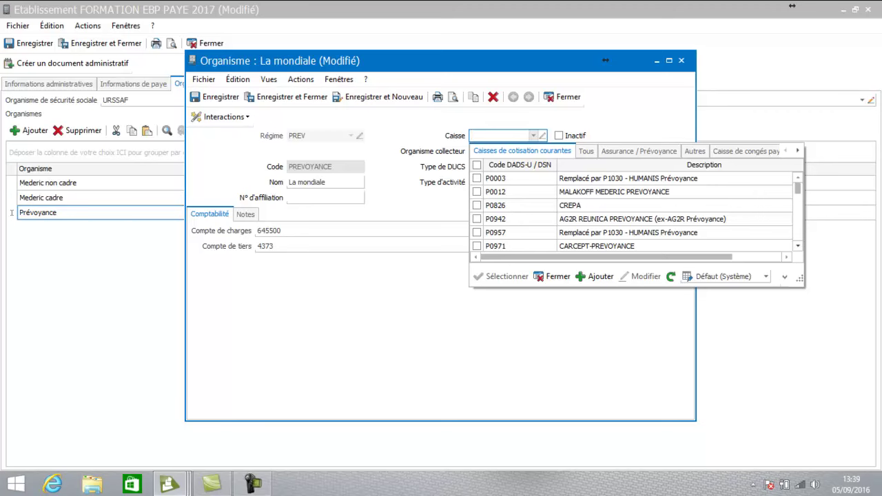
scroll(631, 219, down, 1)
scroll(630, 218, up, 1)
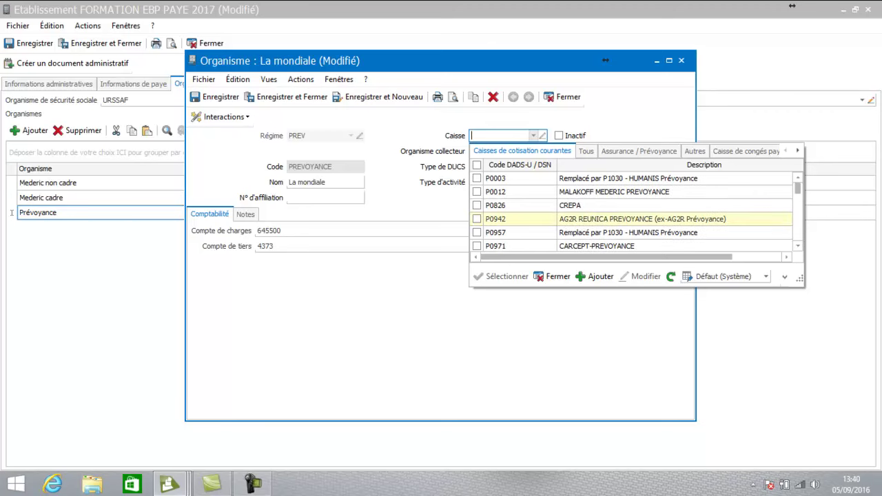
click(641, 219)
click(326, 182)
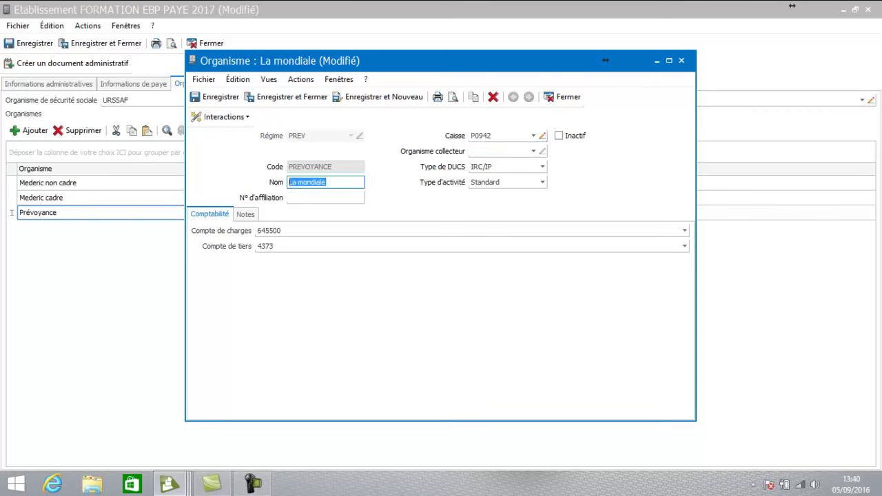
text(AG2R)
key(Tab)
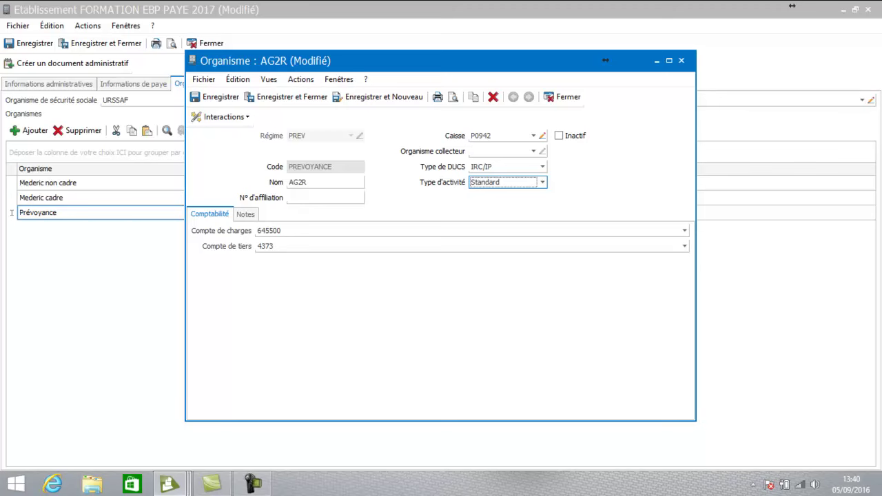
Set the AG2R record's Organisme collecteur to Prévoyance, and save and close the record.
click(325, 181)
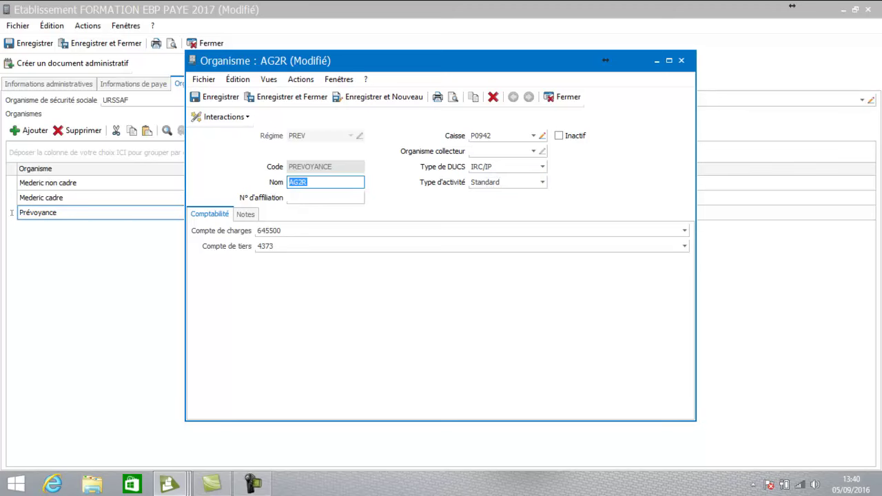
click(533, 151)
click(510, 234)
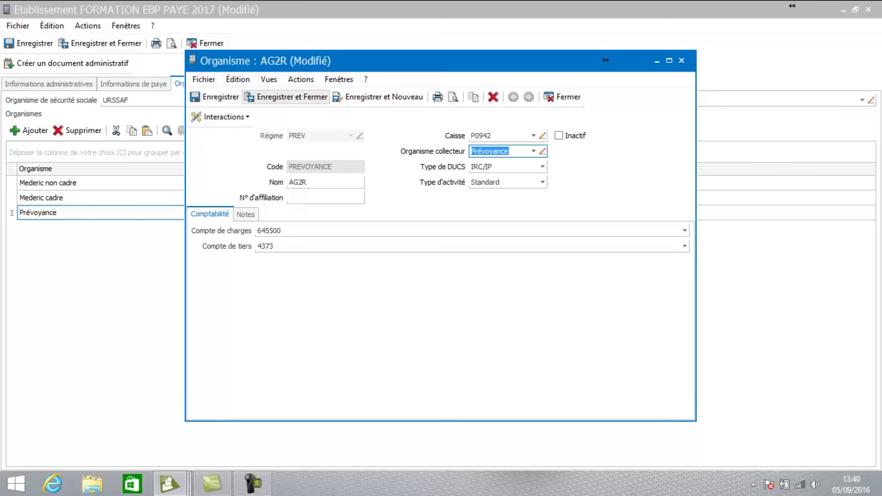
click(286, 96)
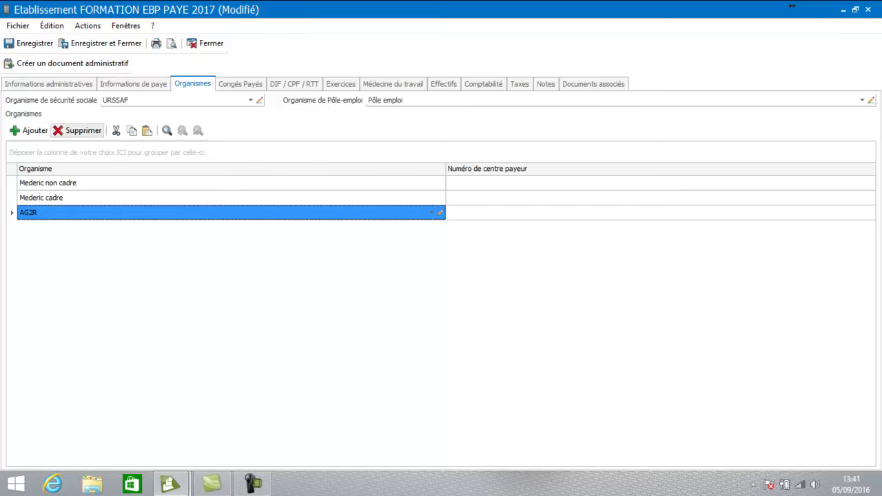
Add a fourth line to the establishment's Organismes list and start a new organisation record for it.
click(29, 131)
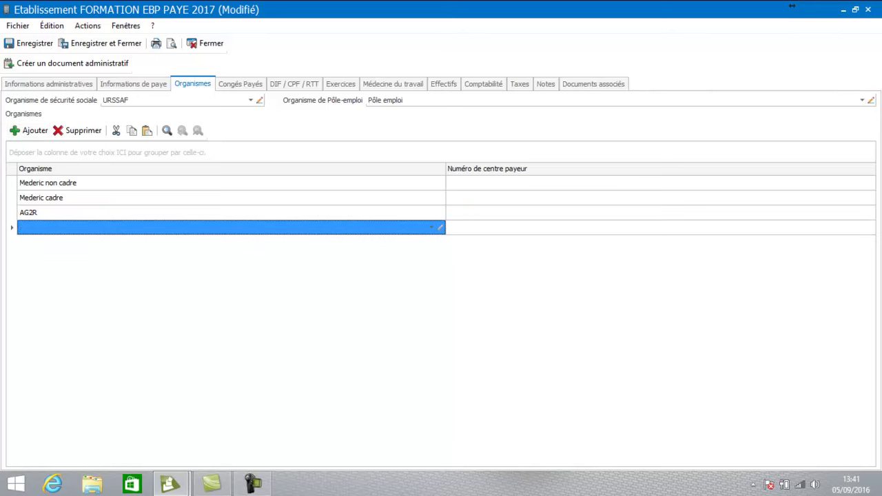
click(431, 226)
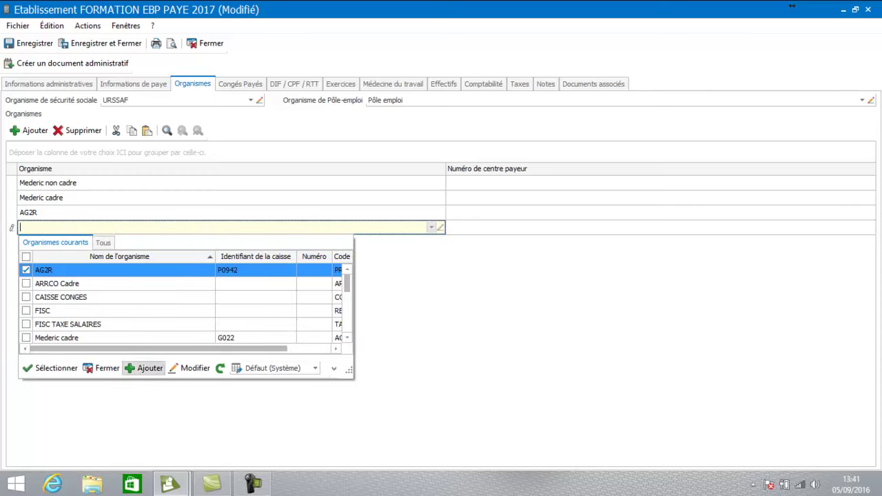
click(144, 368)
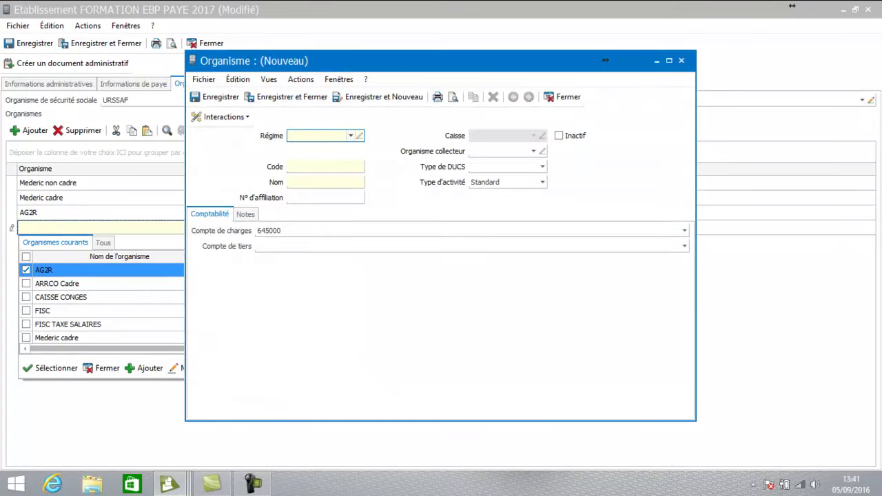
Set the new organisation's Régime to PREV (Assurance / Prévoyance).
click(351, 136)
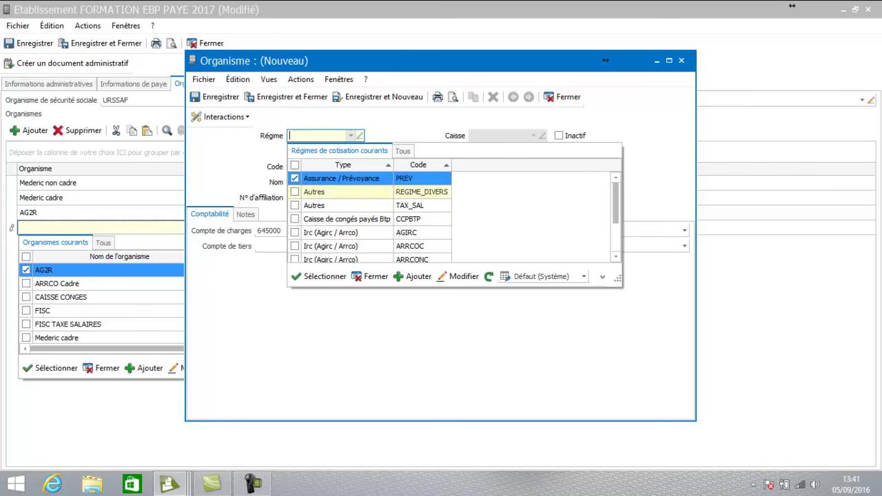
drag(615, 203, 615, 210)
scroll(451, 217, down, 2)
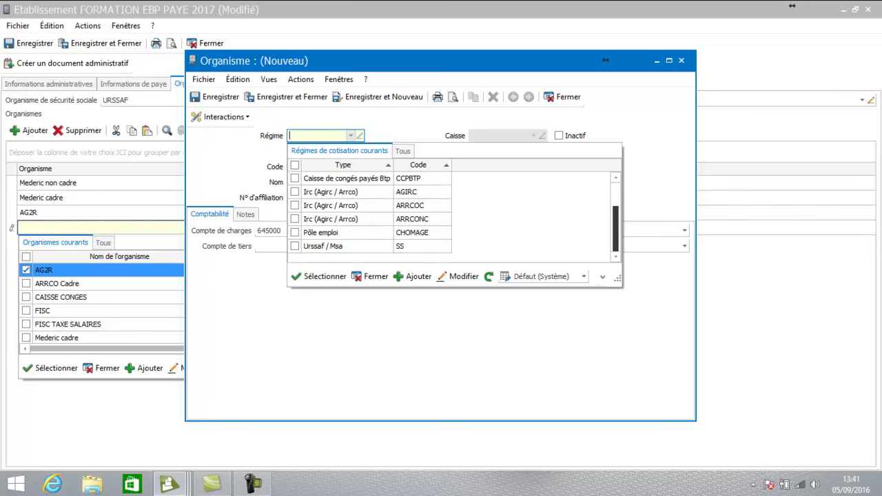
scroll(451, 217, up, 3)
double_click(341, 178)
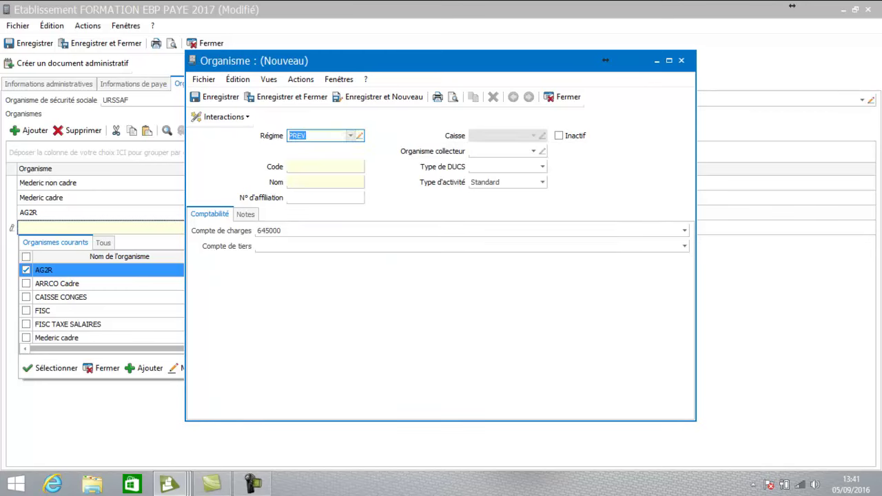
Enter HUMANIS# as the new organisation's Code and humanis as its Nom.
click(325, 166)
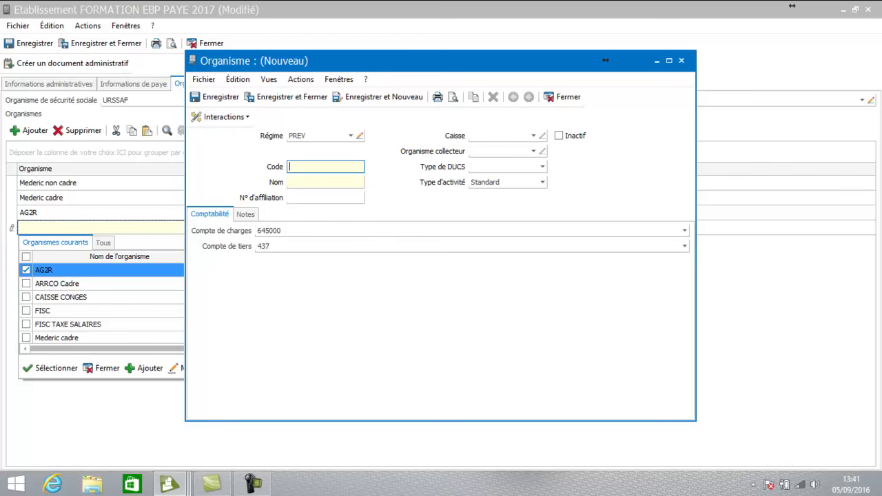
text(HUMANIS#)
key(Tab)
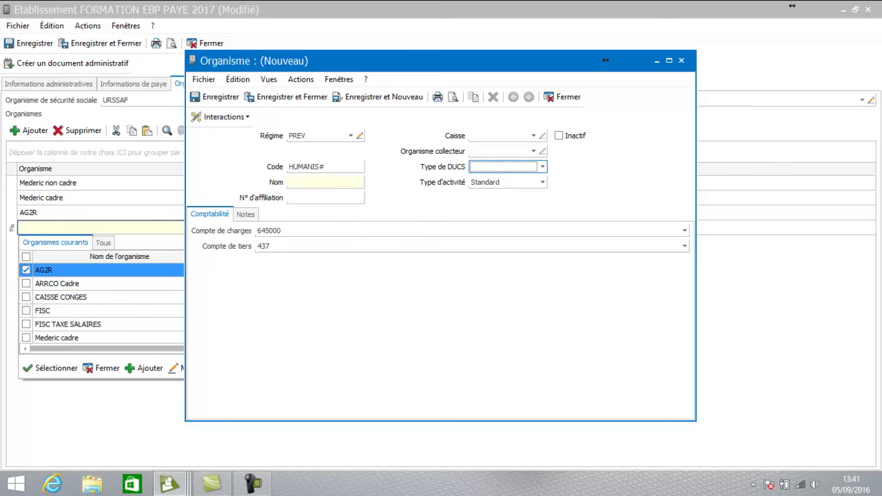
key(Tab)
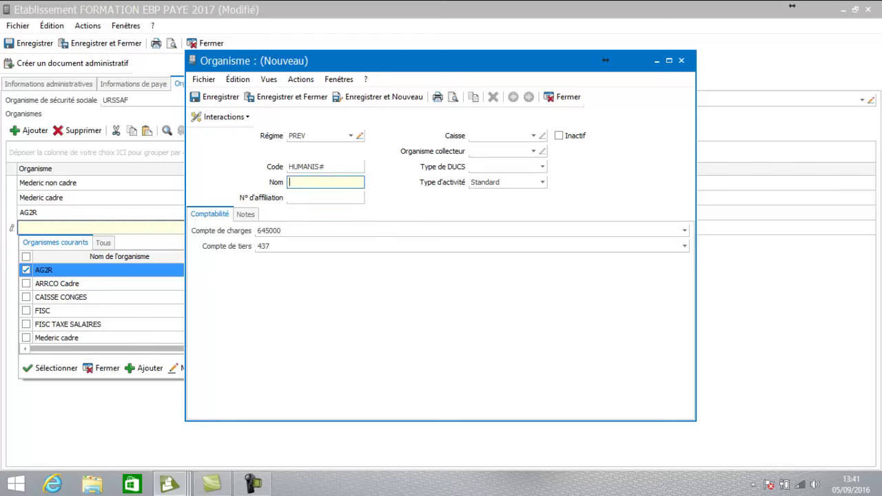
text(humanis)
key(Tab)
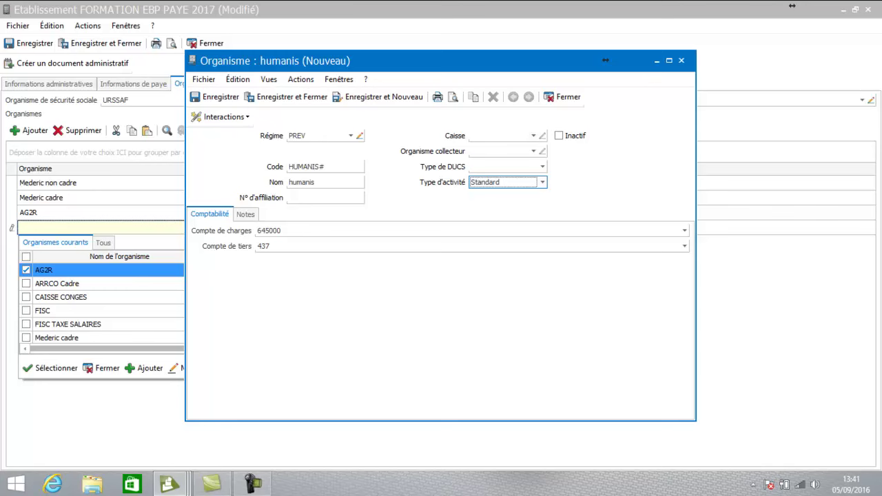
Set the new humanis organisation's Caisse to P1030 (HUMANIS PREVOYANCE).
click(533, 135)
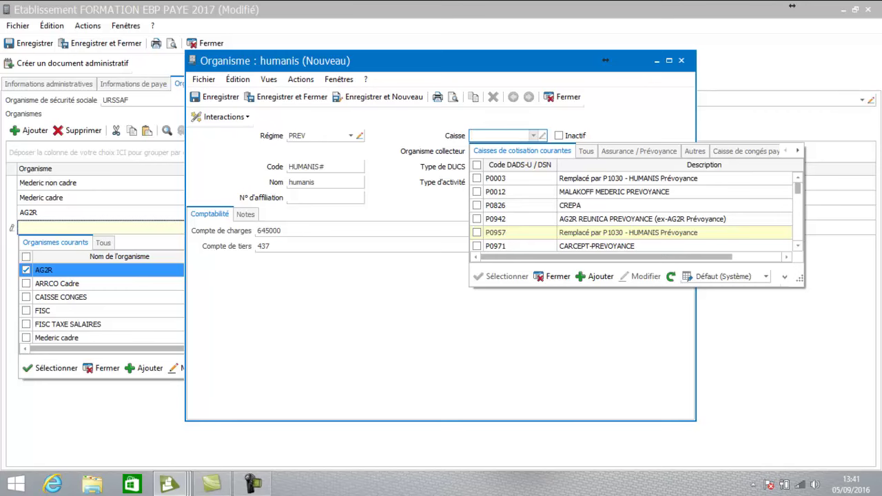
scroll(634, 233, down, 1)
scroll(633, 232, down, 2)
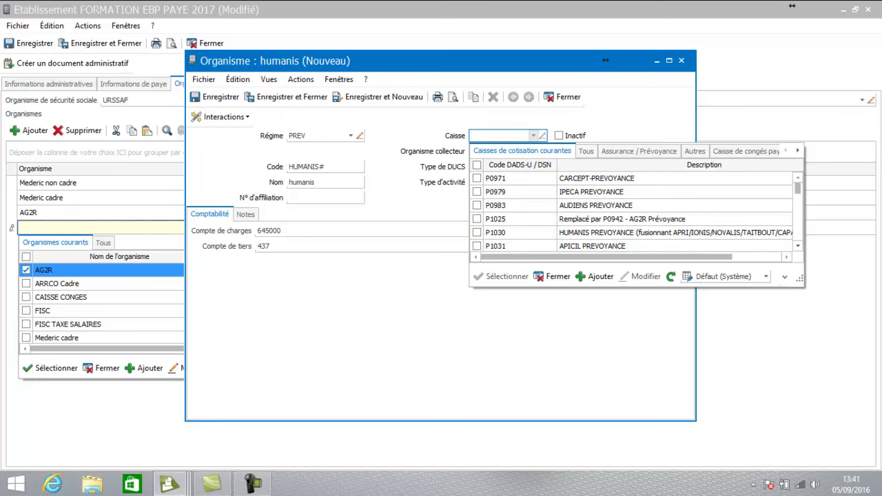
click(633, 232)
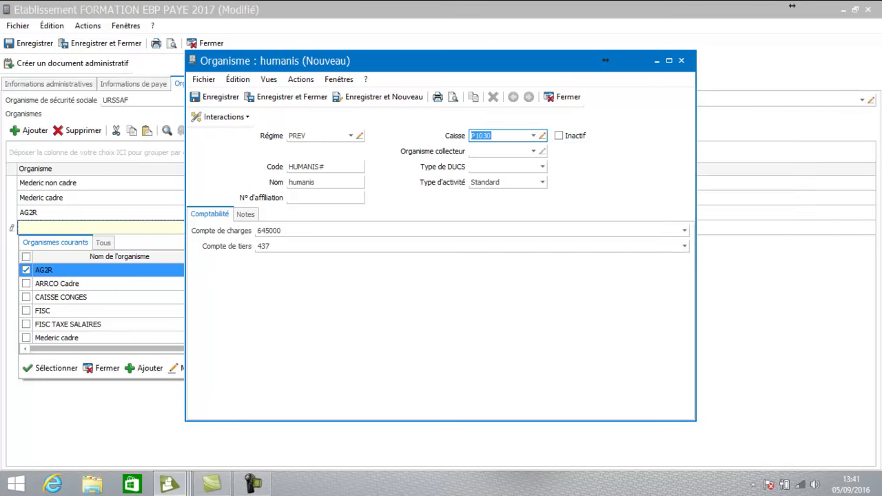
Check the available collecting organisations, and save the humanis record into the fourth line of the establishment's Organismes list.
click(533, 151)
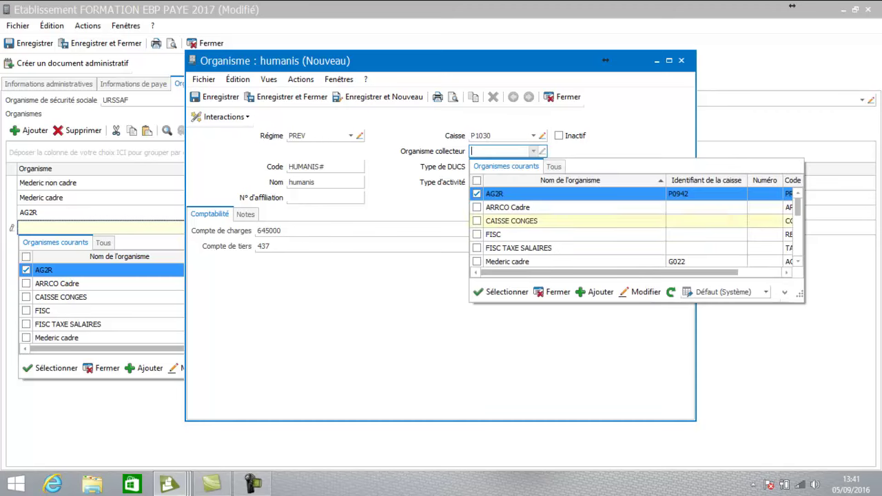
scroll(634, 228, down, 3)
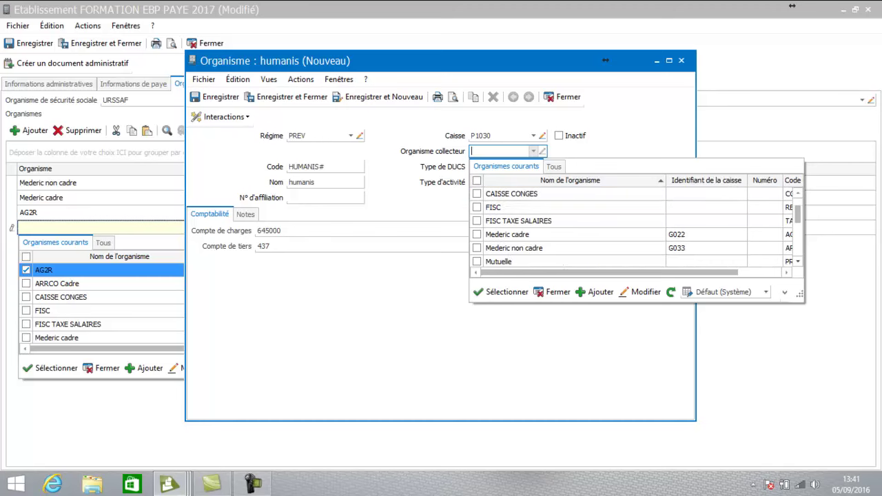
scroll(634, 227, down, 2)
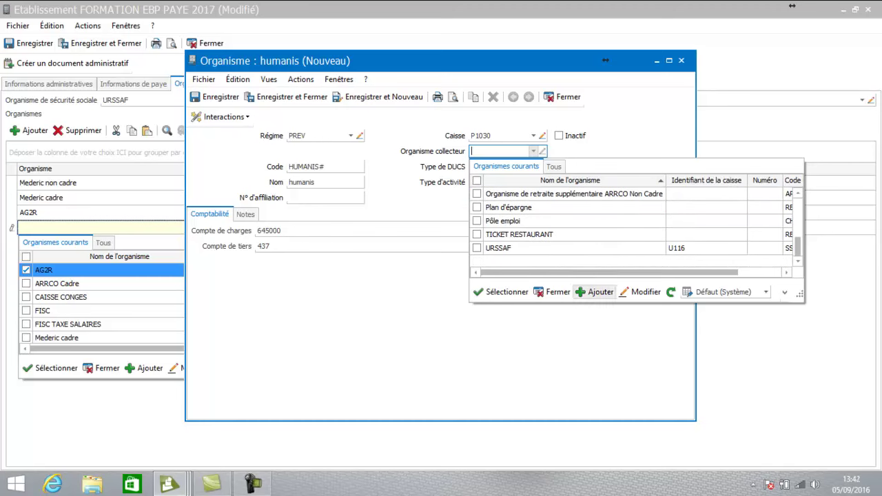
click(594, 291)
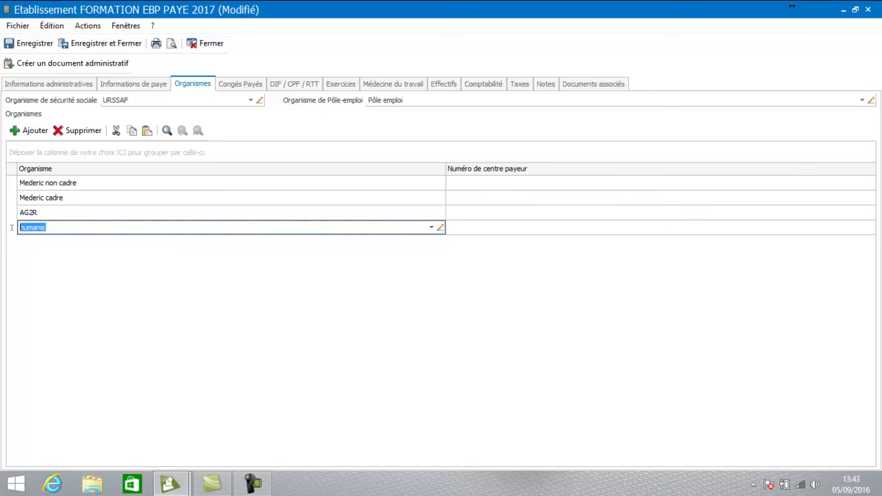
key(Return)
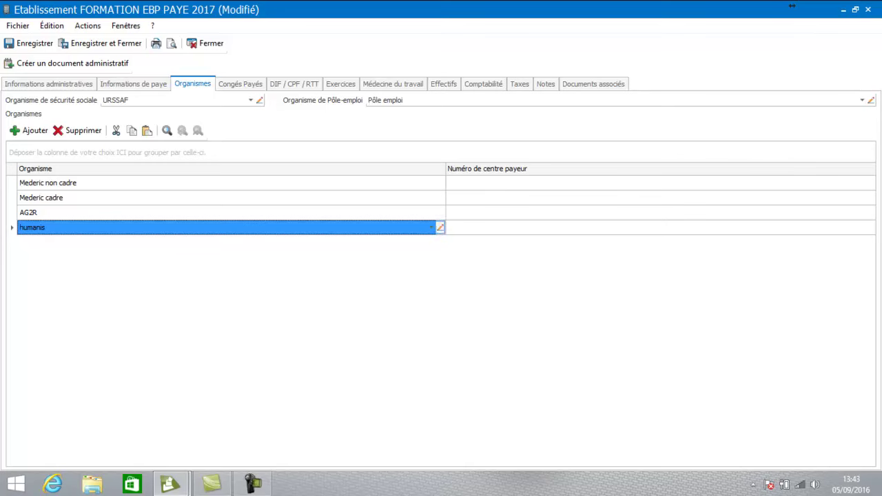
key(Return)
Reopen the humanis record, set its Organisme collecteur to humanis, and save and close it.
click(440, 226)
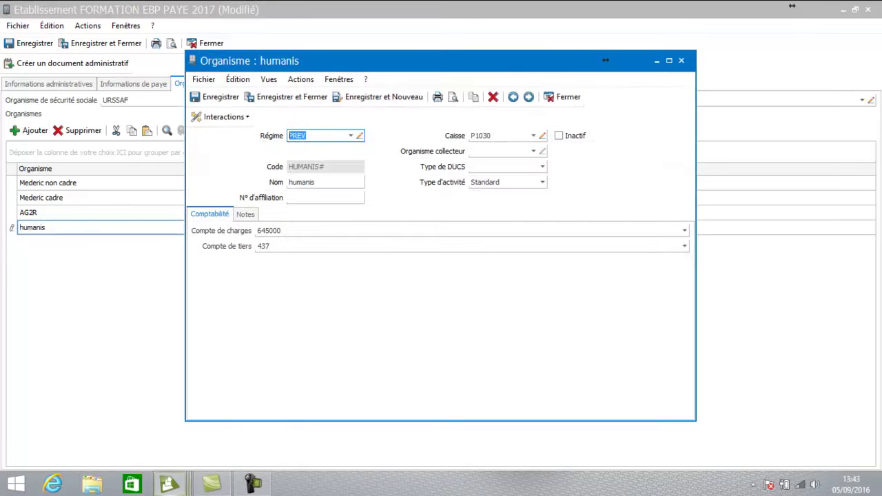
click(533, 151)
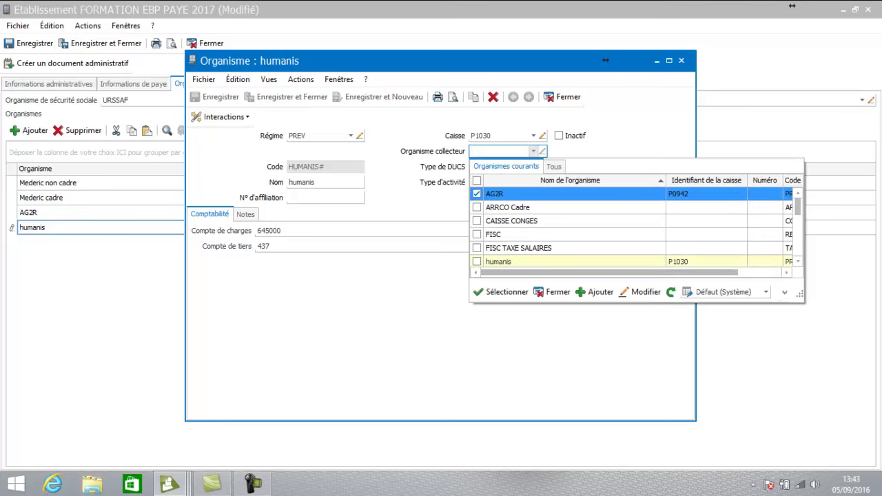
click(503, 261)
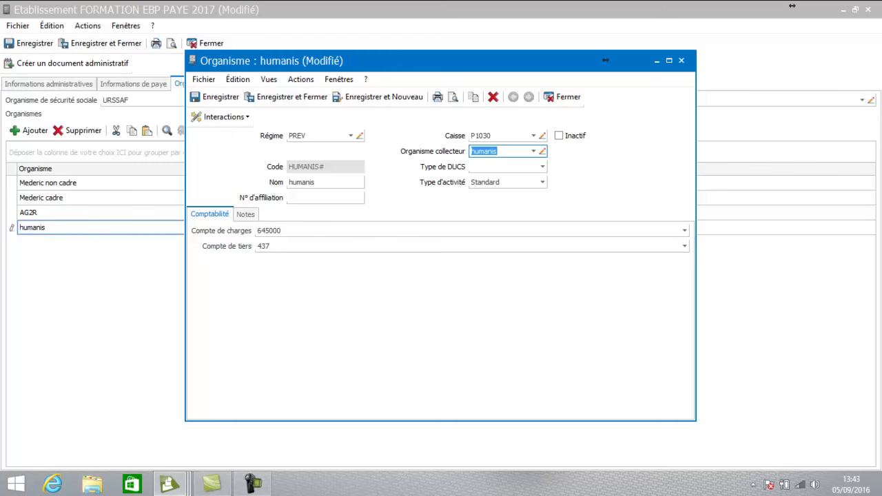
click(286, 97)
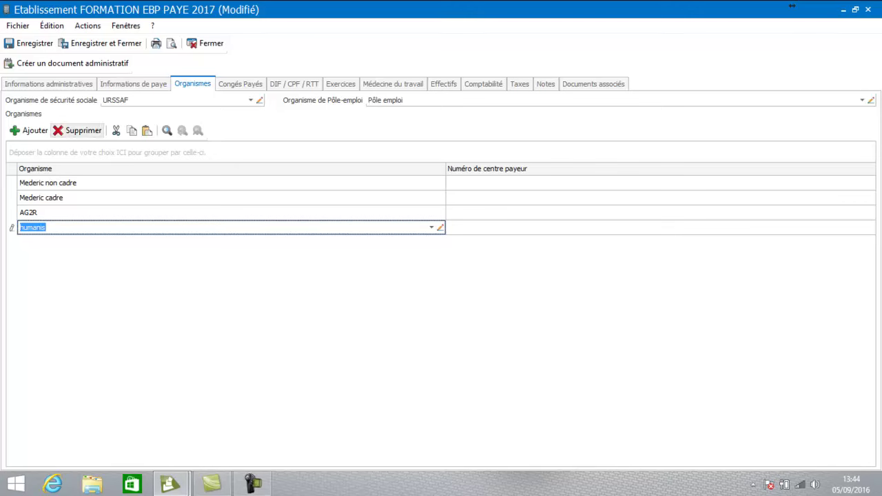
Add a fifth line to the establishment's Organismes list and assign FISC to it.
click(29, 131)
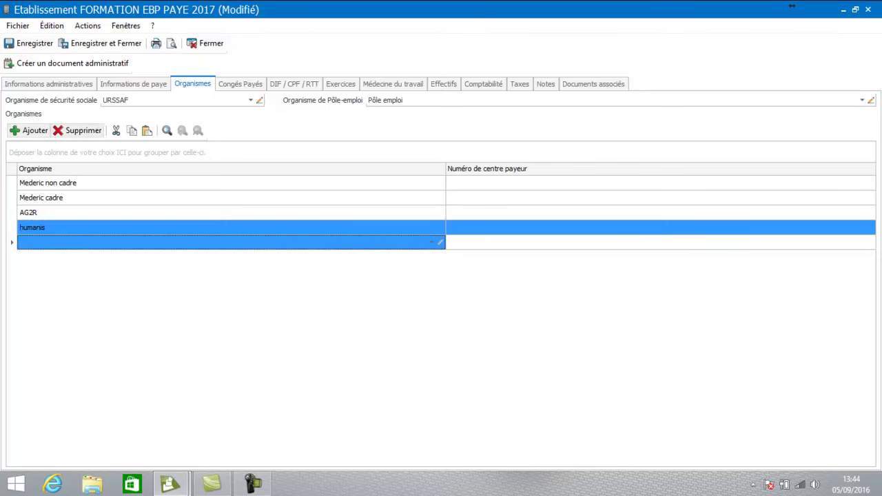
click(431, 241)
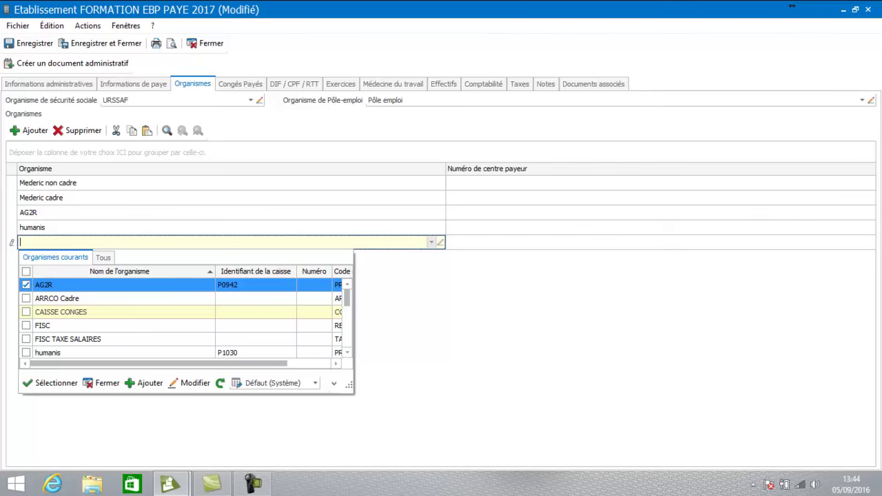
key(Down)
key(Return)
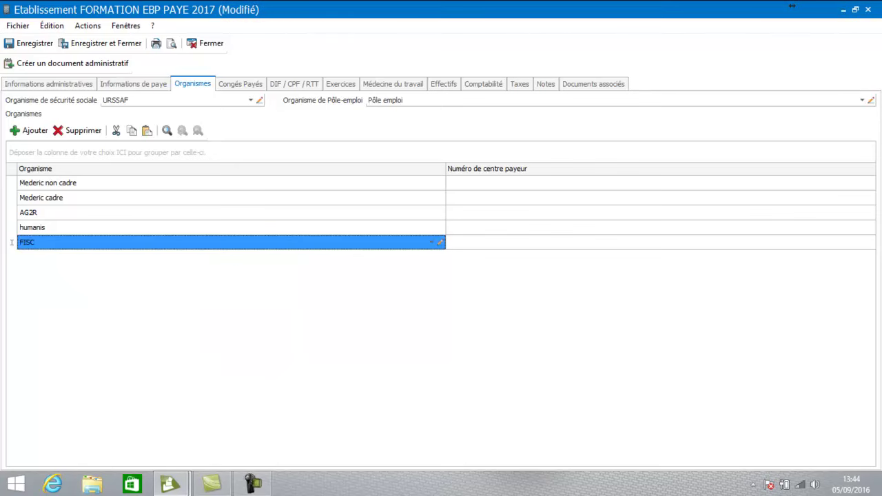
key(Tab)
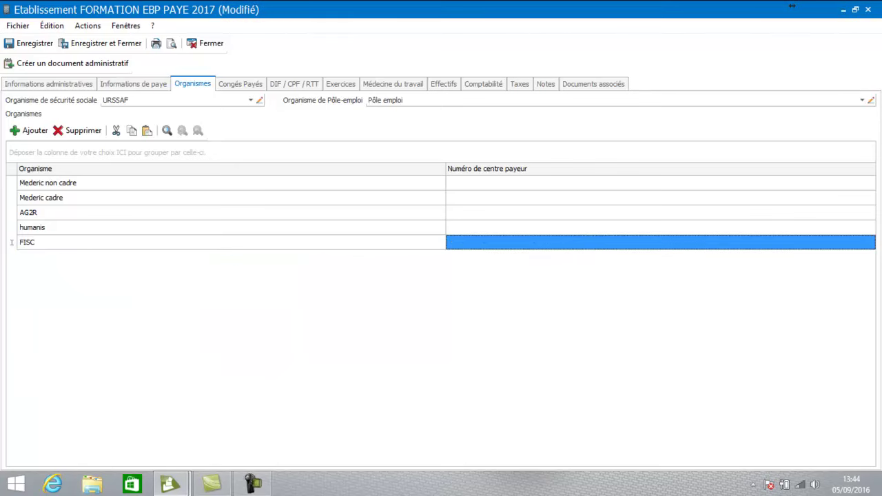
Open the FISC organisation record to review its details and name, and close it without changes.
key(shift+Tab)
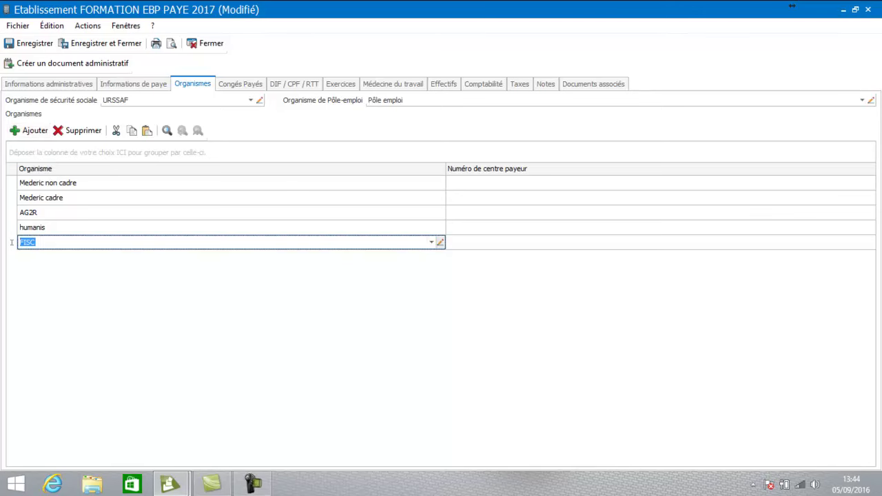
click(440, 242)
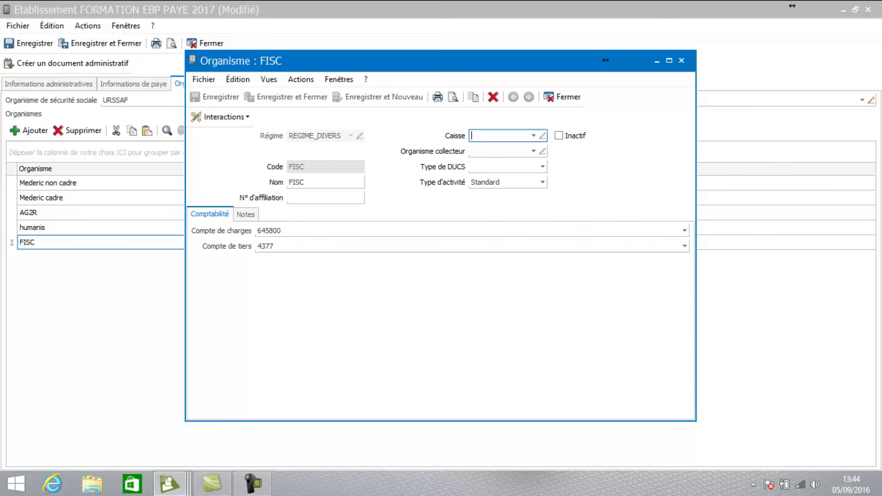
drag(306, 182, 288, 182)
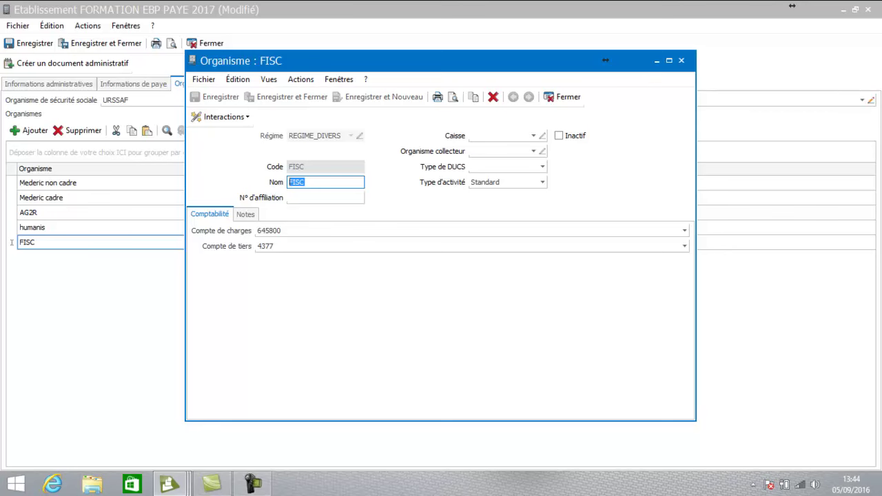
click(564, 97)
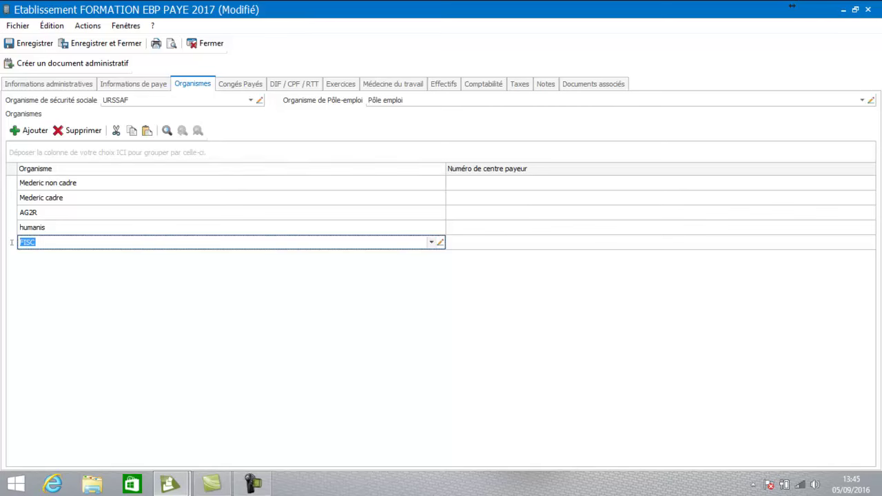
click(28, 130)
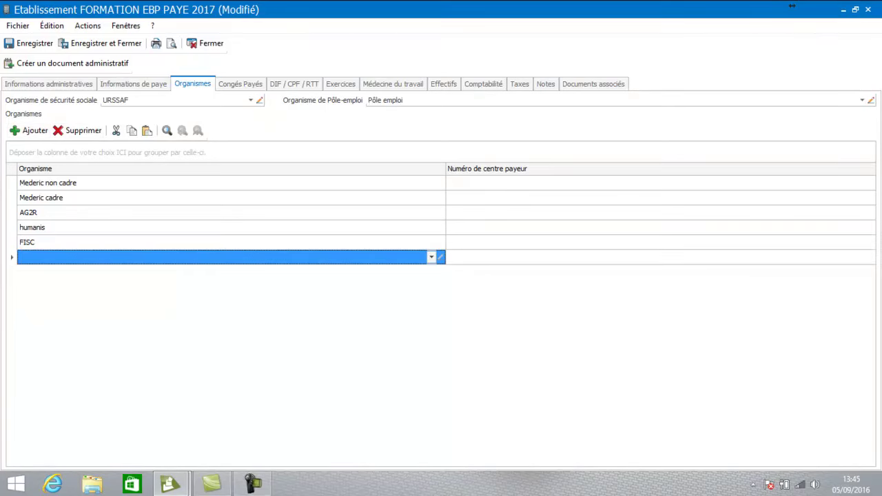
click(432, 257)
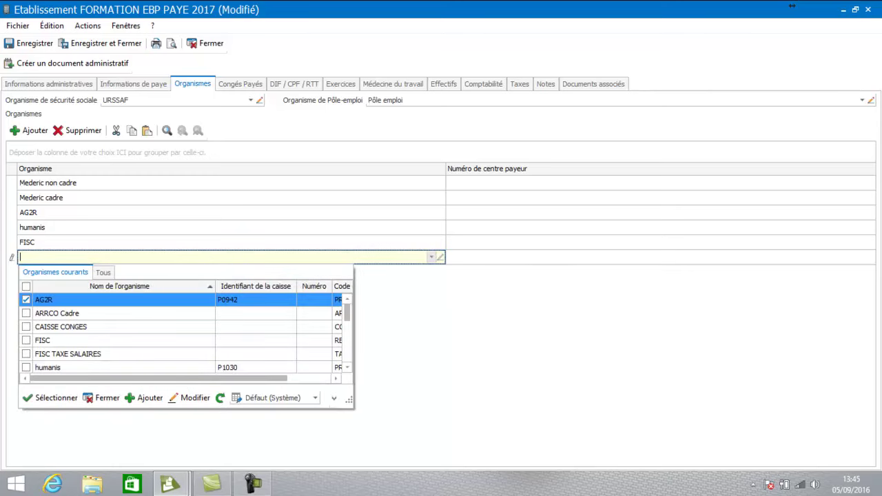
click(143, 398)
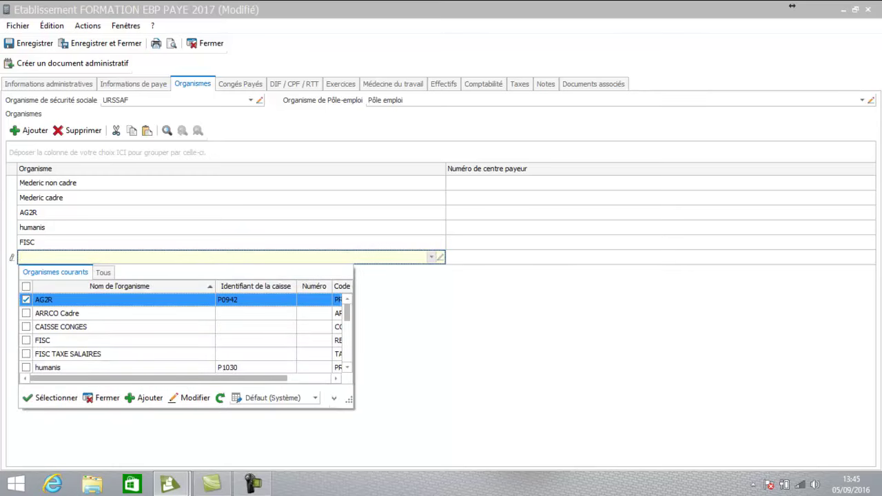
scroll(792, 6, down, 3)
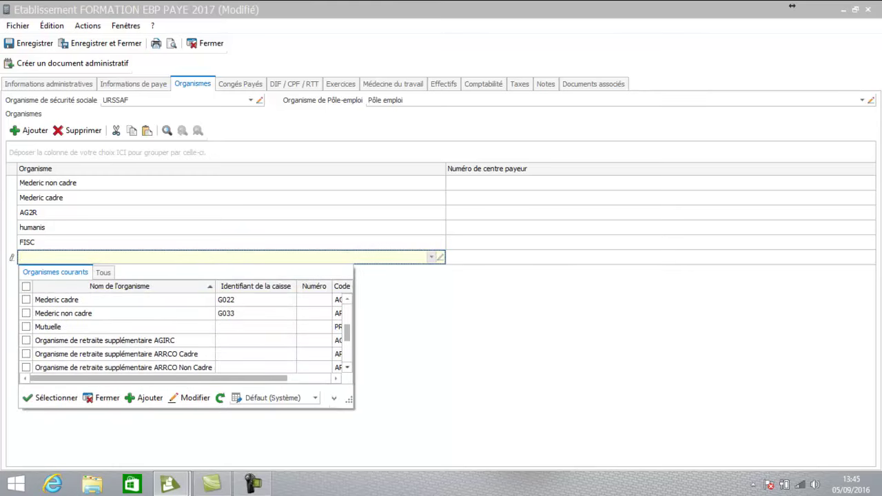
scroll(791, 5, down, 1)
key(Down)
key(Down)
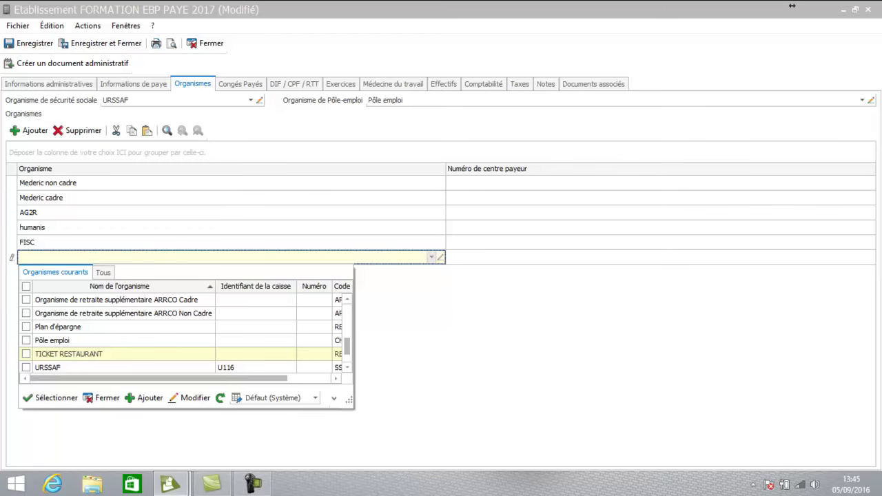
click(104, 398)
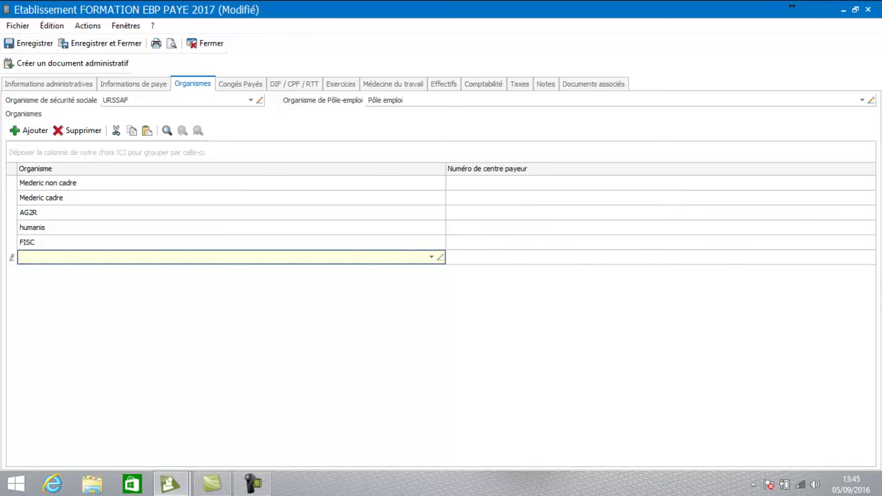
click(77, 130)
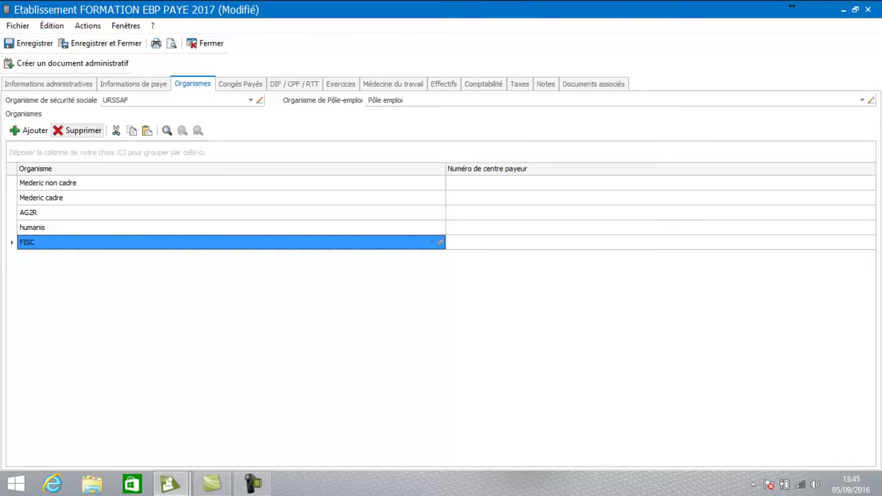
Review the establishment's Congés Payés, DIF / CPF / RTT, Exercices and Médecine du travail settings.
click(239, 84)
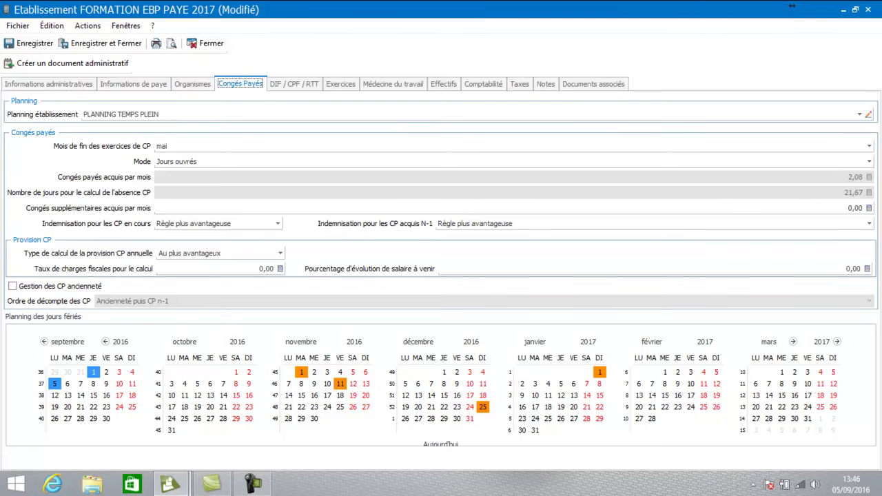
click(294, 84)
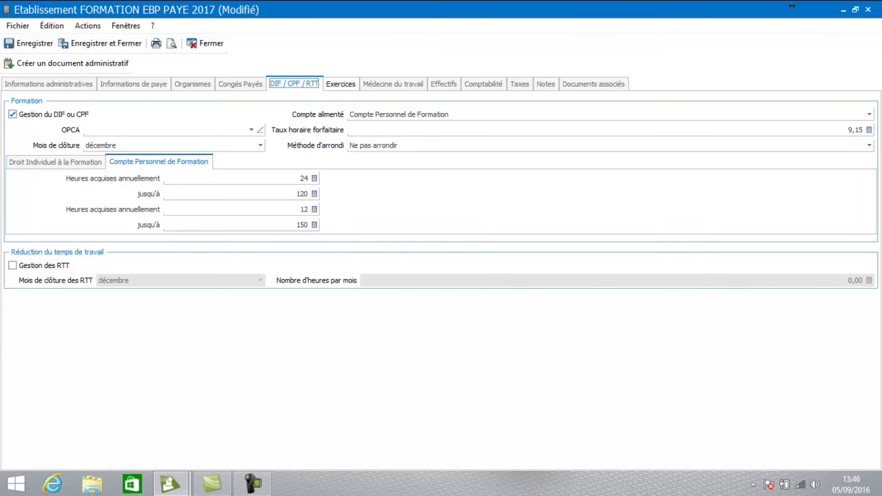
click(341, 83)
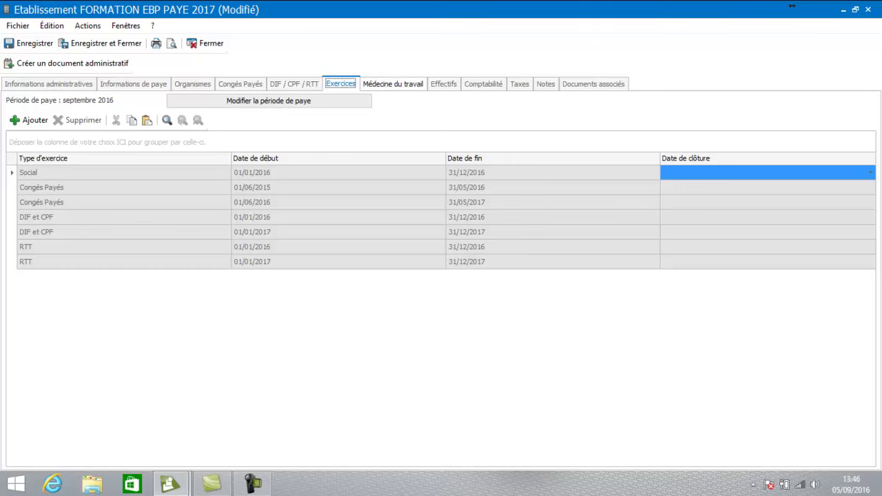
click(393, 83)
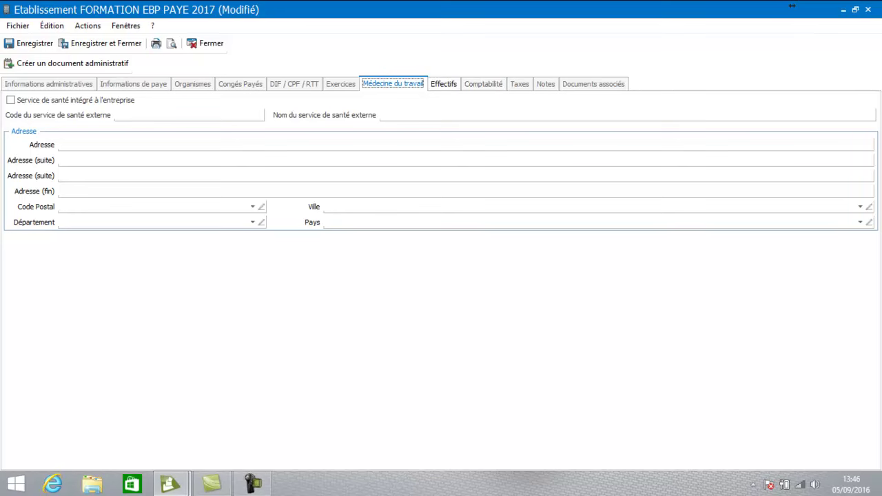
Examine the establishment's Effectifs, including the Transport and Fillon headcounts under Effectif au 31/12.
click(443, 83)
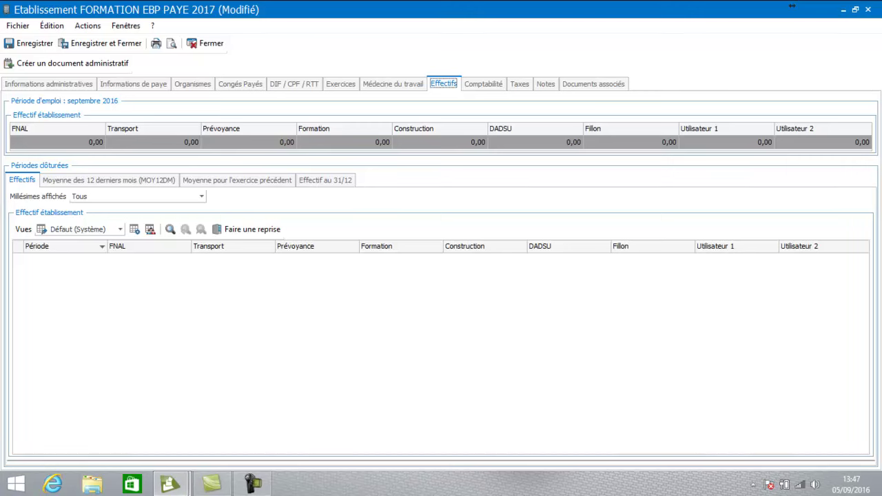
click(325, 179)
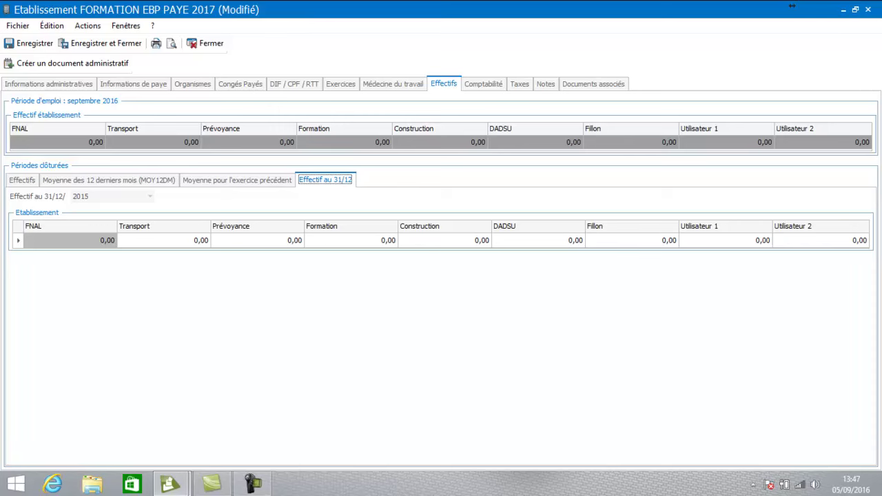
click(163, 240)
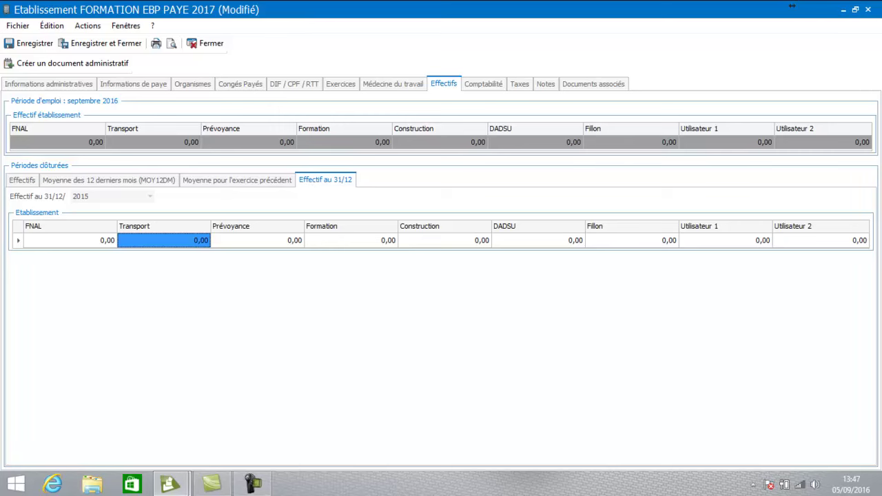
click(631, 239)
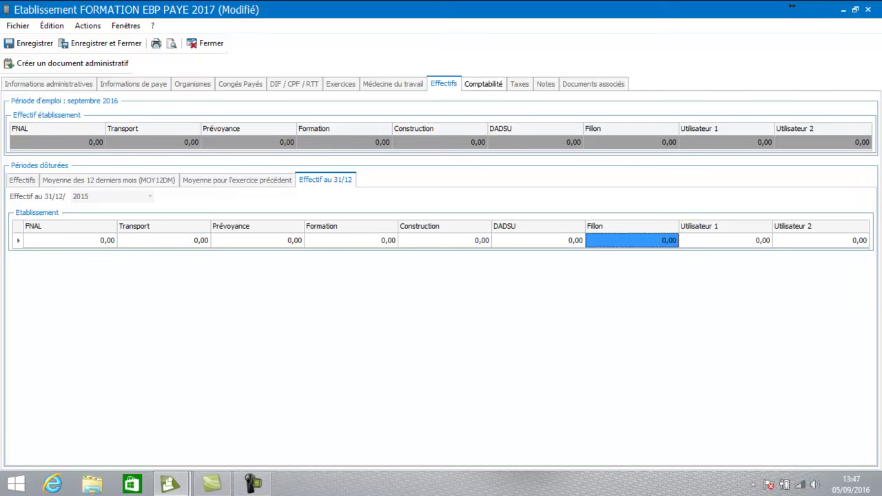
Review the establishment's Comptabilité transfer settings and its Taxes settings for the 2016 exercice.
click(483, 83)
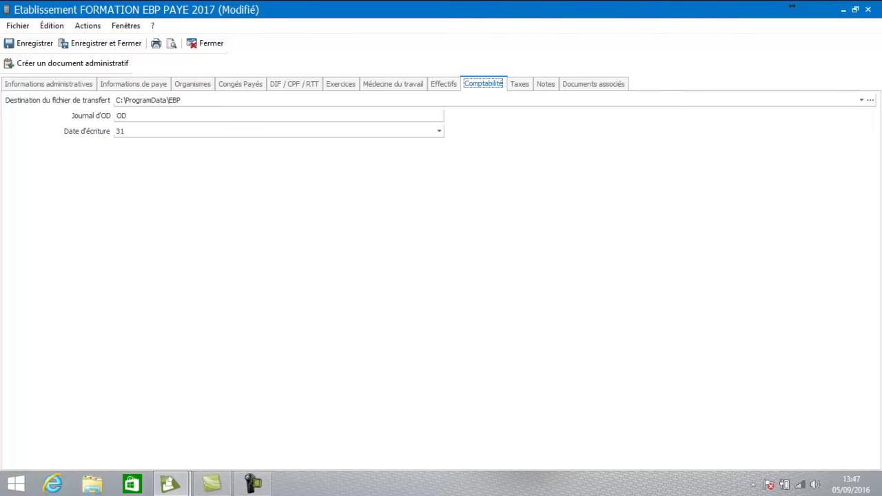
click(519, 84)
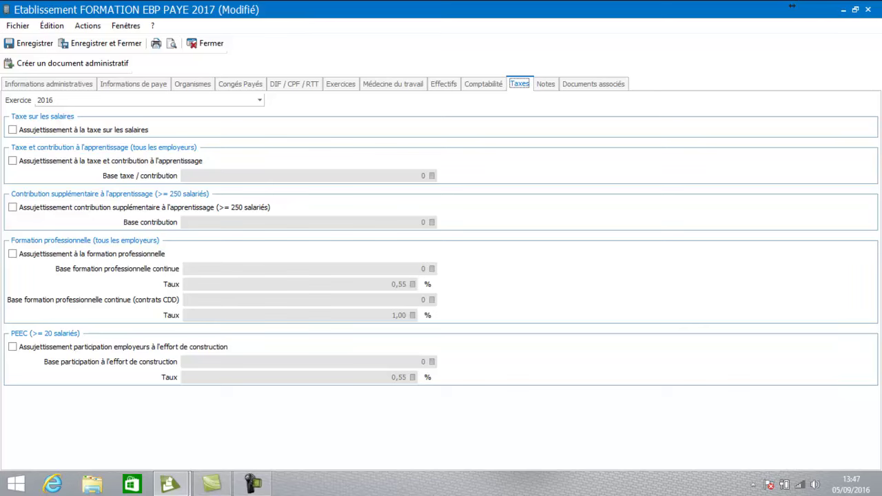
Try enabling the 2016 liability to the taxe et contribution à l'apprentissage to check its base field, and disable it again.
click(12, 160)
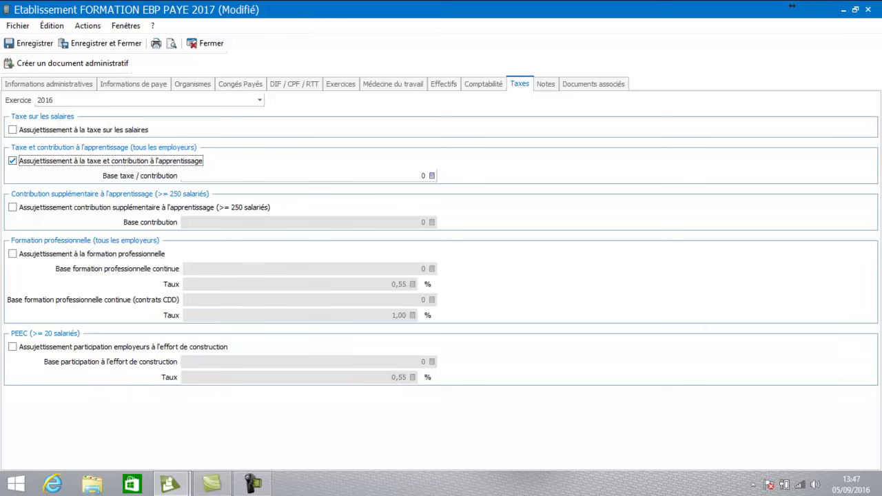
key(Tab)
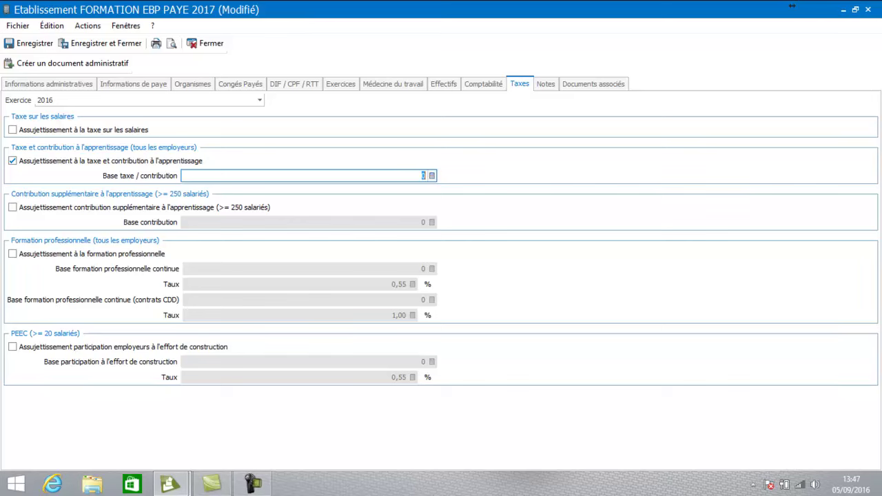
key(shift+Tab)
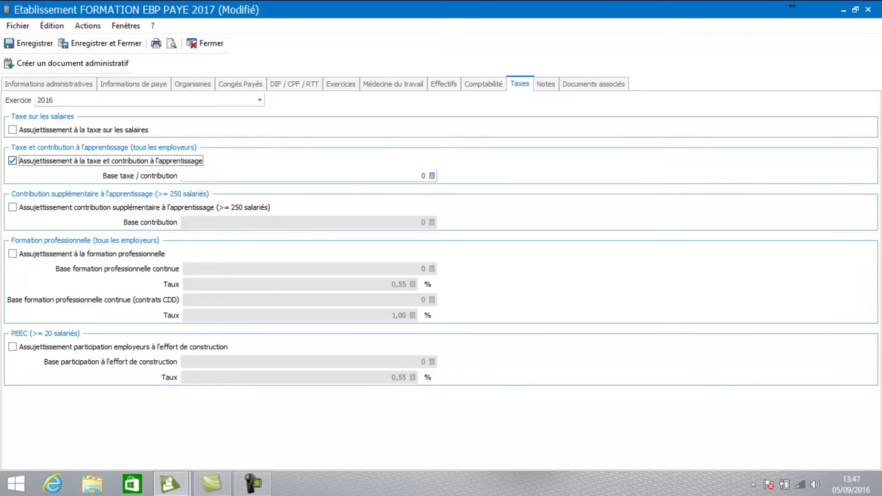
key(space)
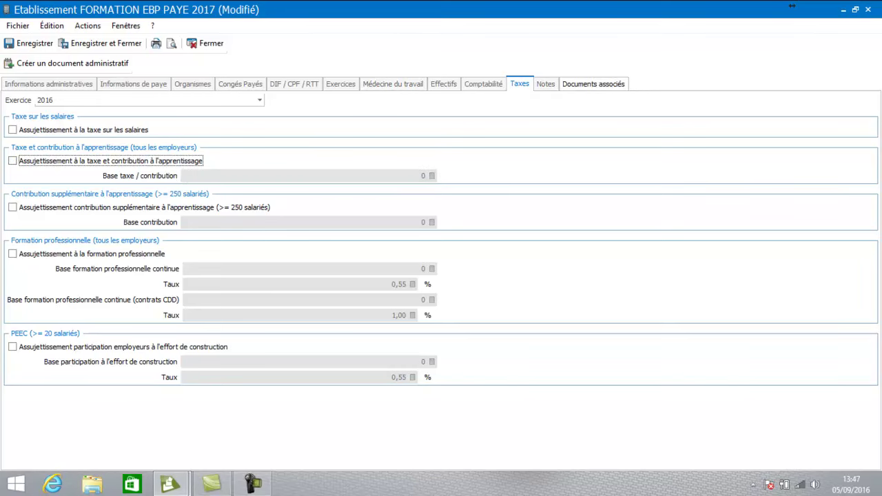
Check the establishment's Documents associés and return to its list of Organismes.
click(592, 84)
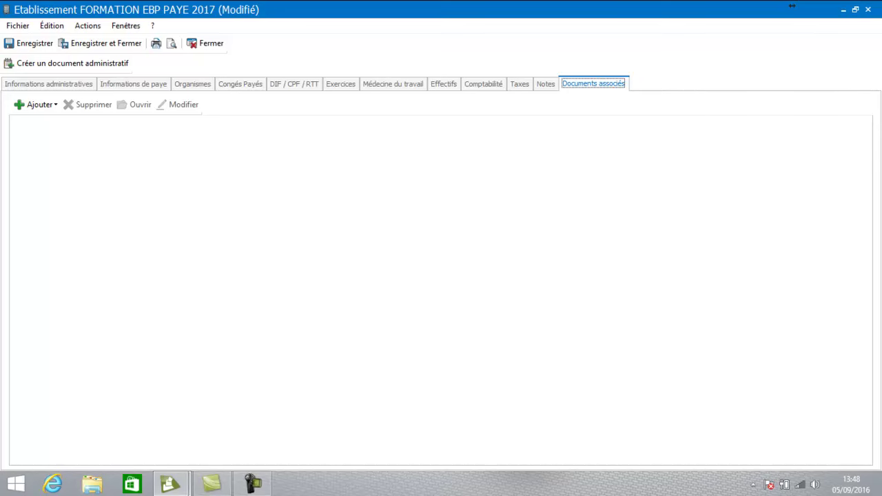
click(193, 84)
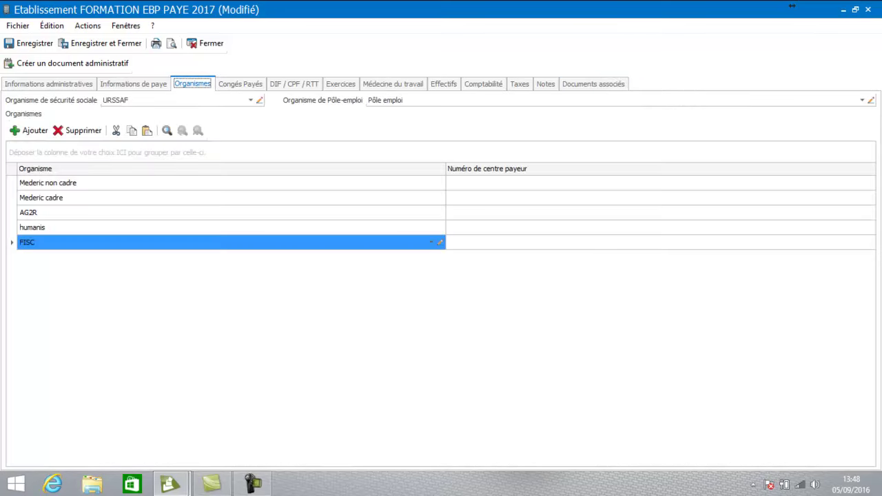